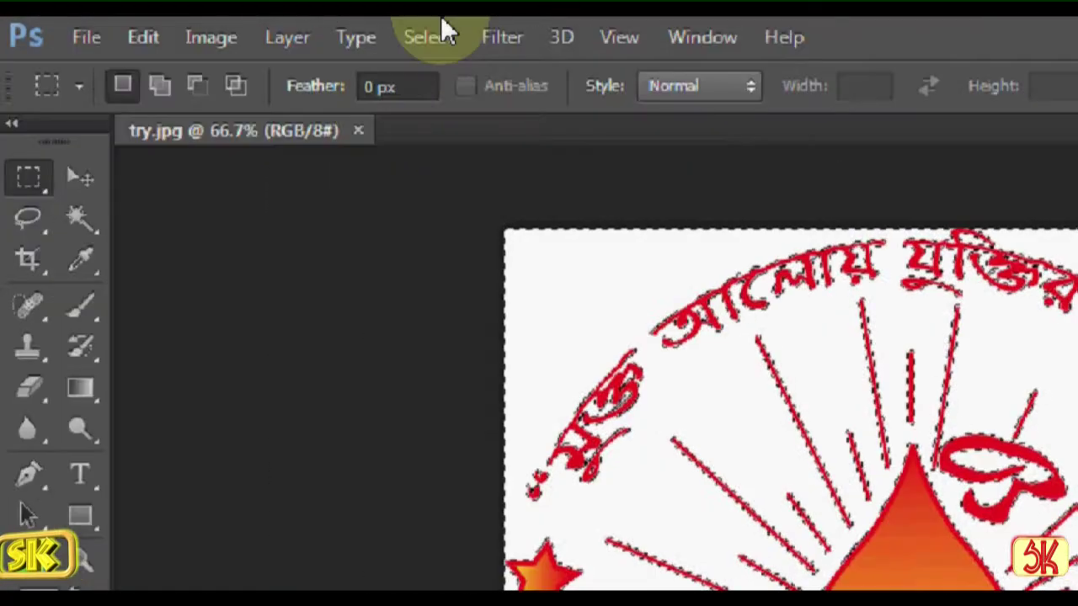
Invert the selection in try.jpg so it covers the logo artwork, and copy it
click(214, 26)
click(459, 169)
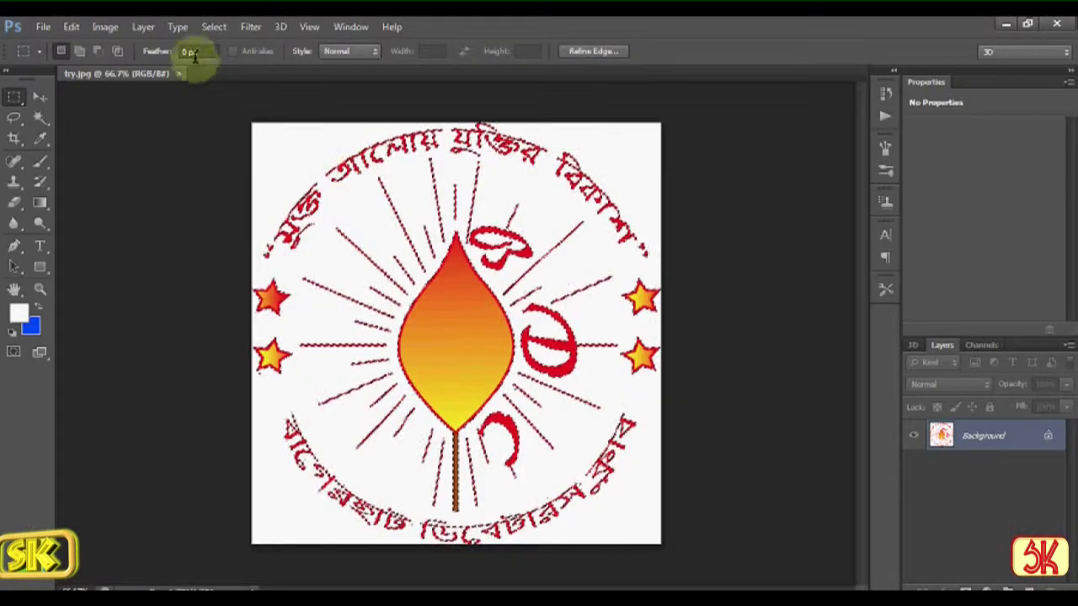
click(72, 26)
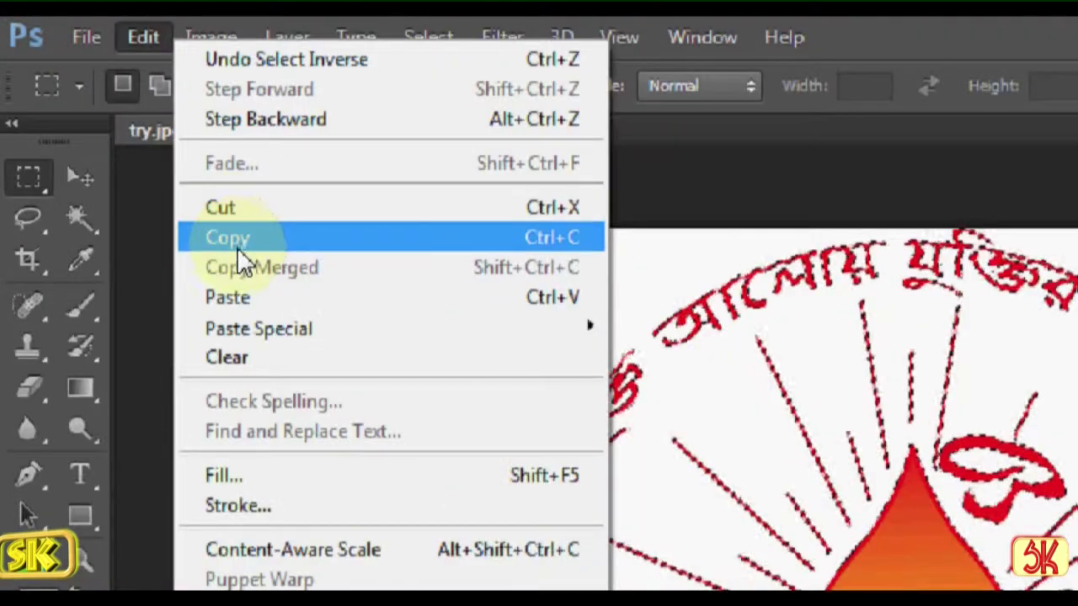
click(112, 129)
Create a new document from the Default Photoshop Size preset with a resolution of 70 pixels/centimeter
click(84, 36)
click(102, 73)
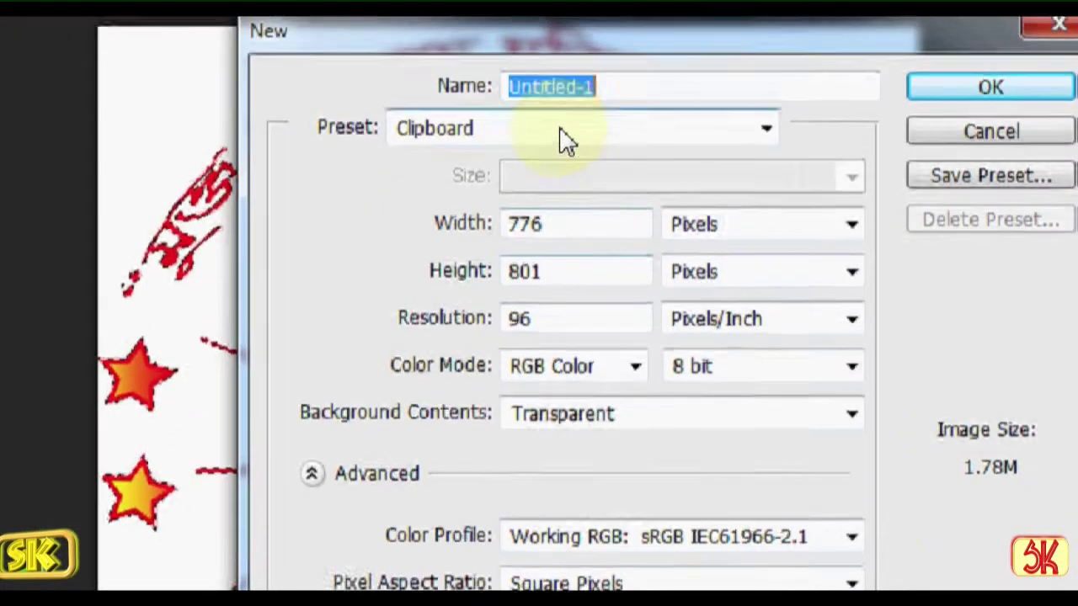
click(564, 135)
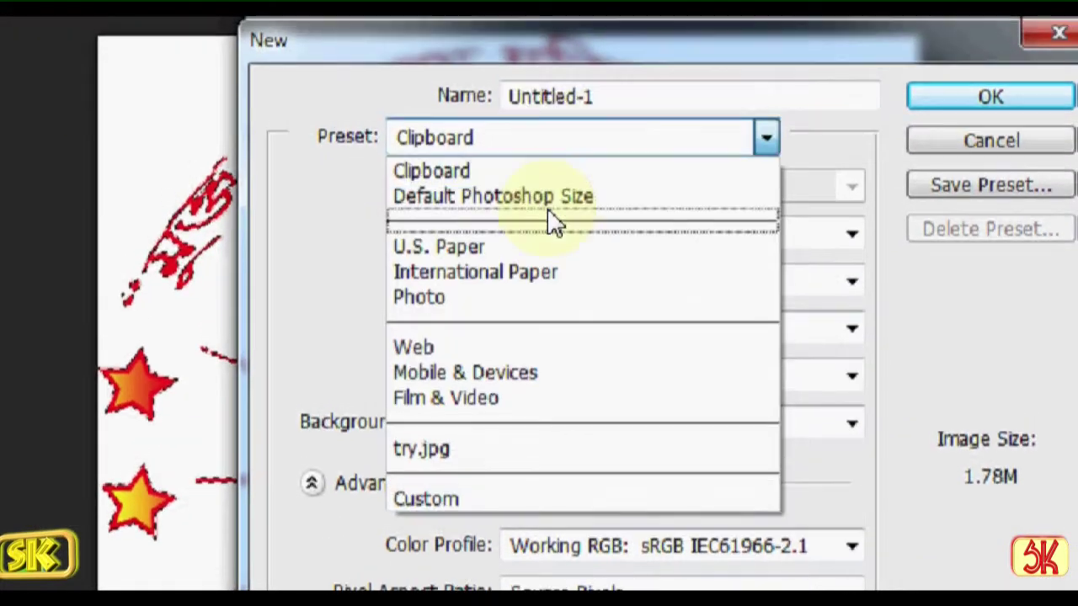
click(548, 199)
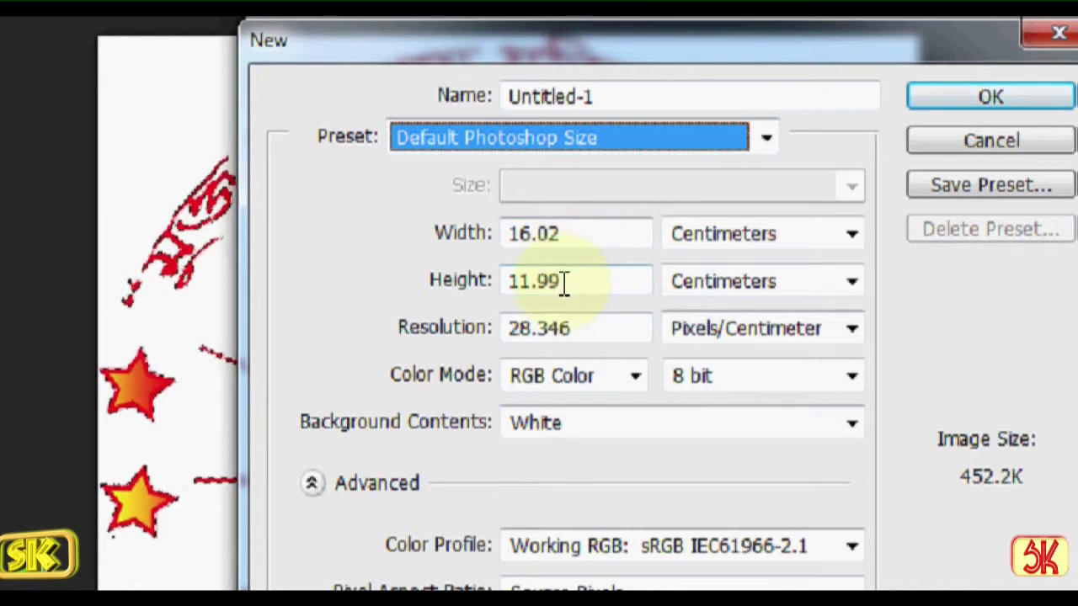
double_click(599, 330)
text(70)
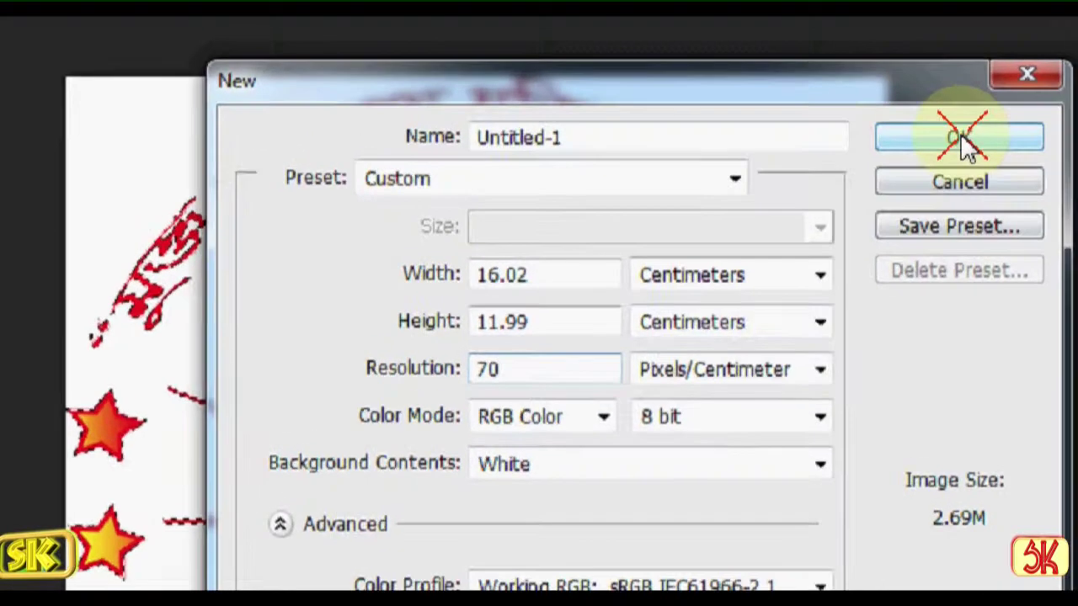
click(991, 97)
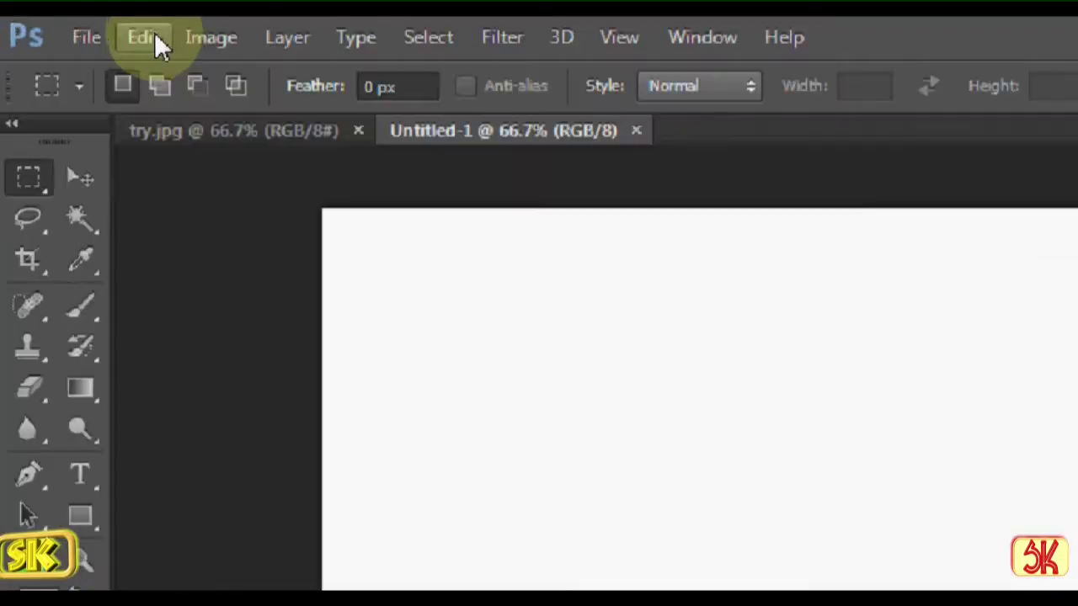
Paste the logo into the new document and turn its layer into a 3D extrusion
click(74, 28)
click(118, 157)
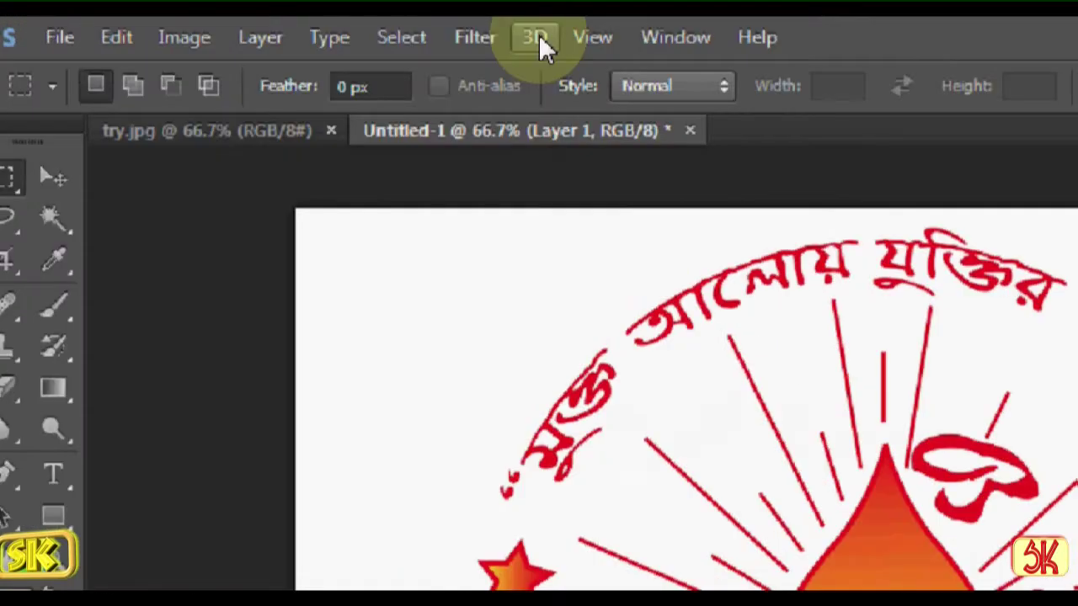
click(284, 26)
click(301, 78)
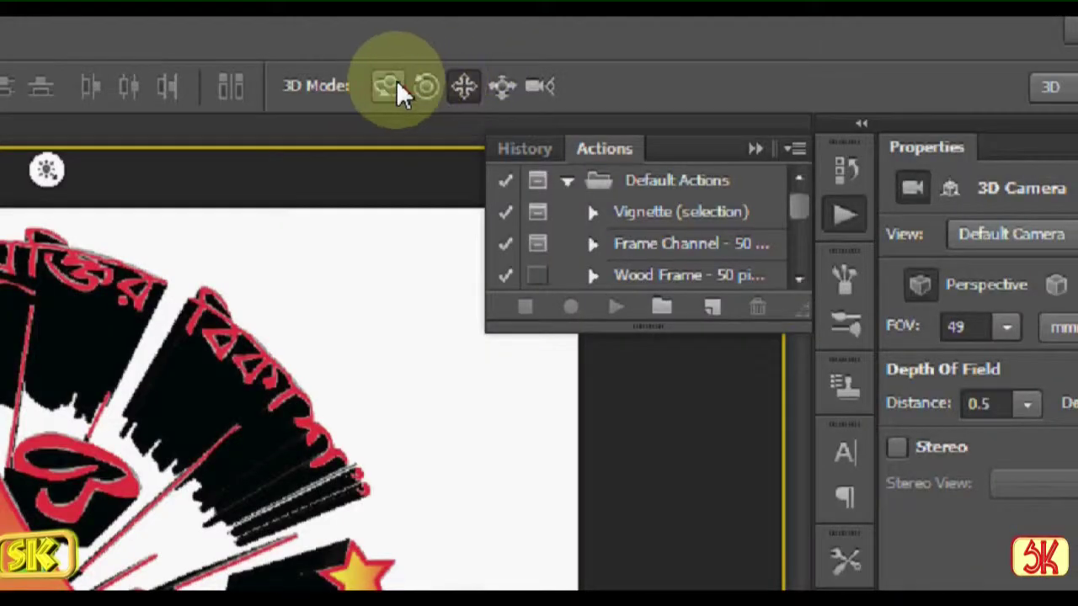
Set the extrusion depth of the Layer 1 mesh to 100
click(392, 86)
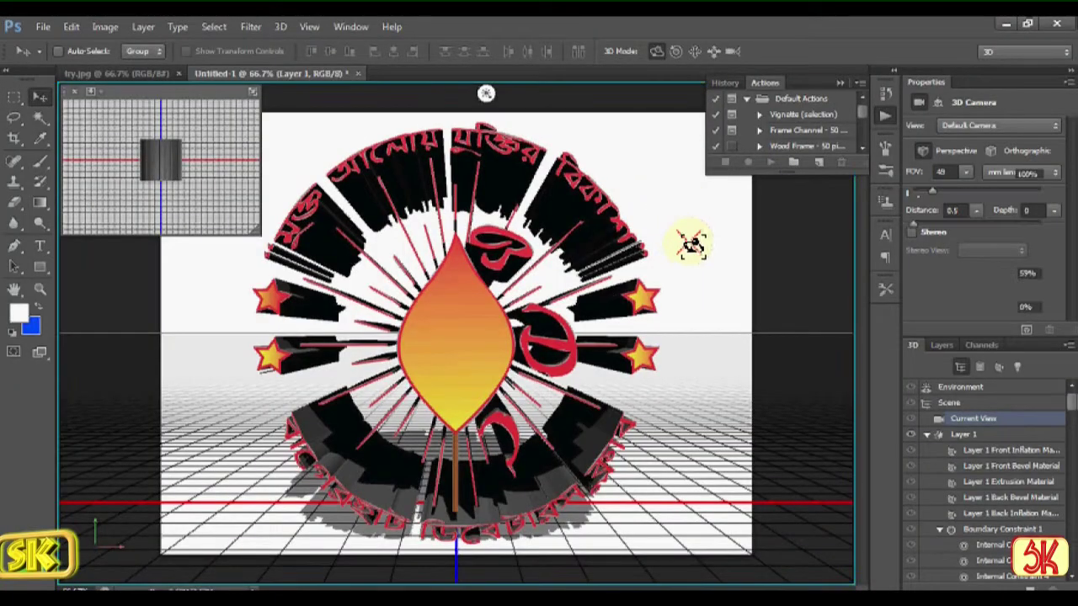
drag(455, 466, 410, 516)
drag(665, 264, 631, 243)
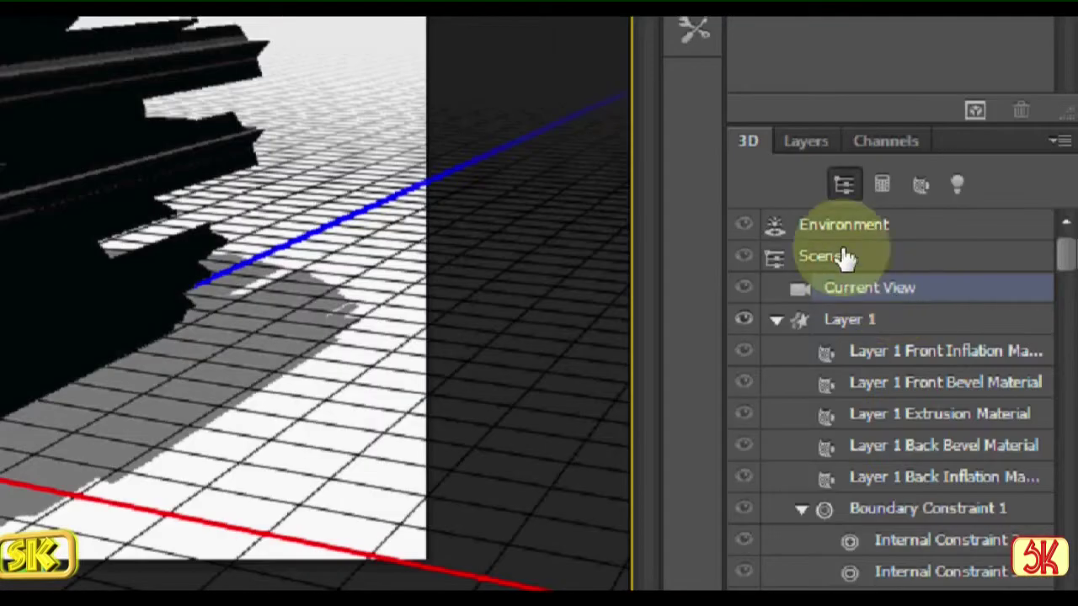
click(908, 333)
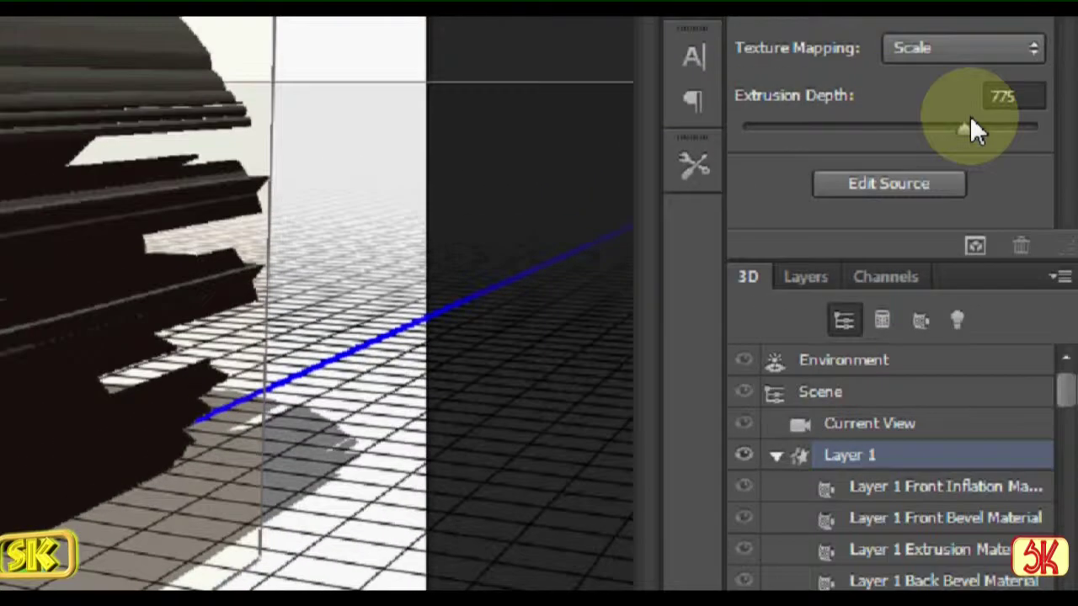
double_click(1025, 176)
key(BackSpace)
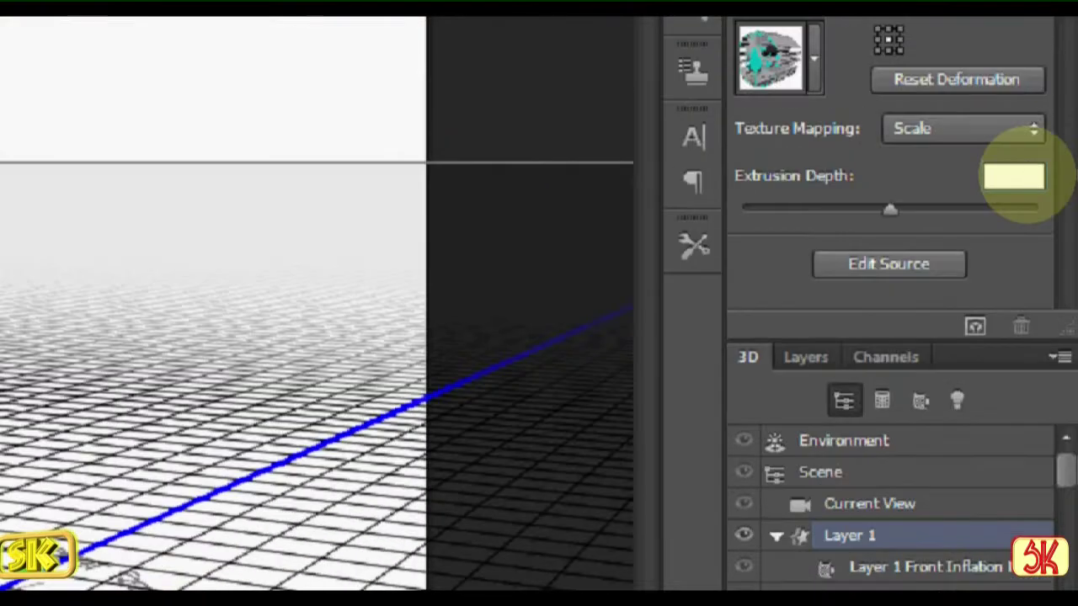
text(100)
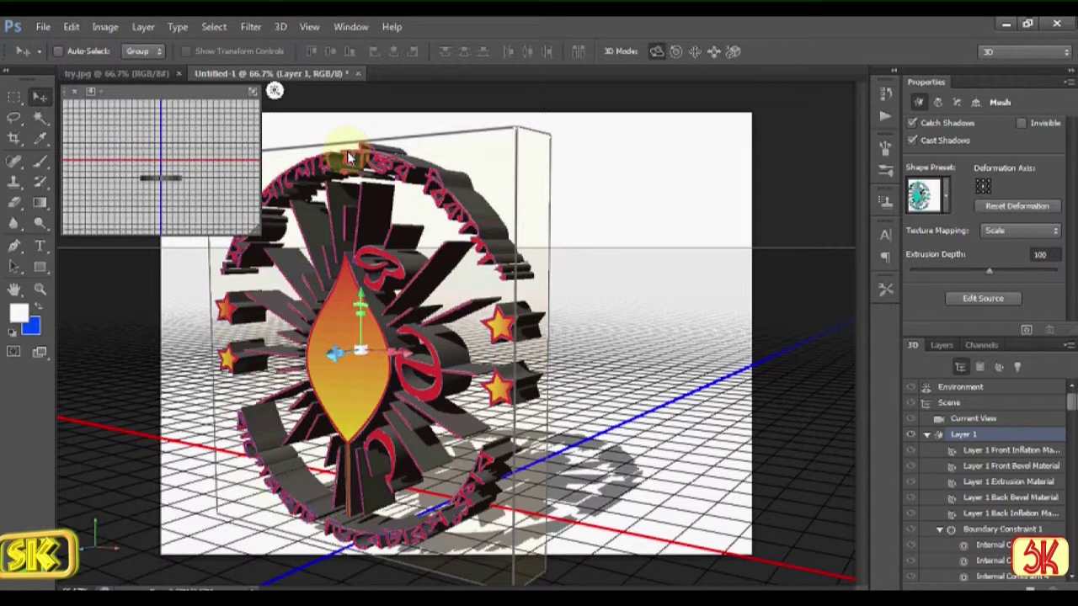
Apply the plain white material preset to the logo's bevel, extrusion and back materials, leaving out the front inflation material
drag(602, 318, 578, 314)
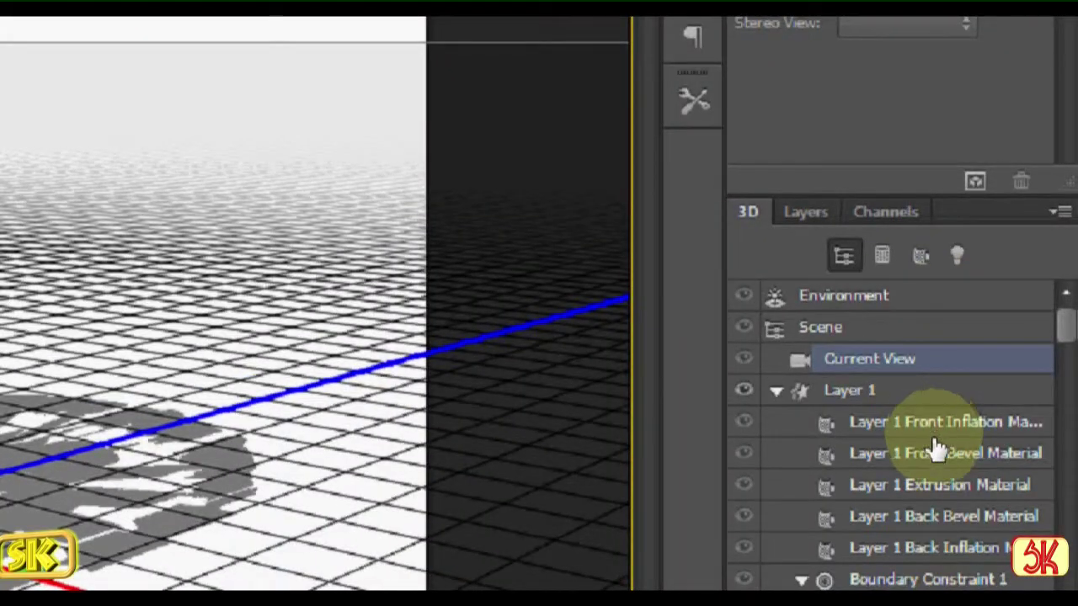
shift+click(1008, 467)
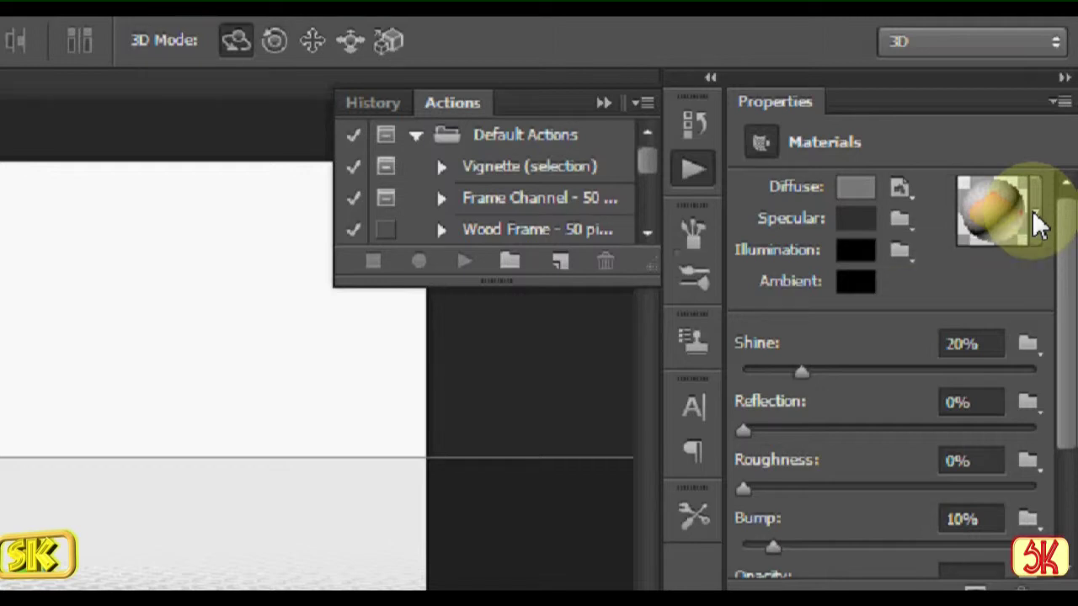
click(1037, 217)
click(1037, 226)
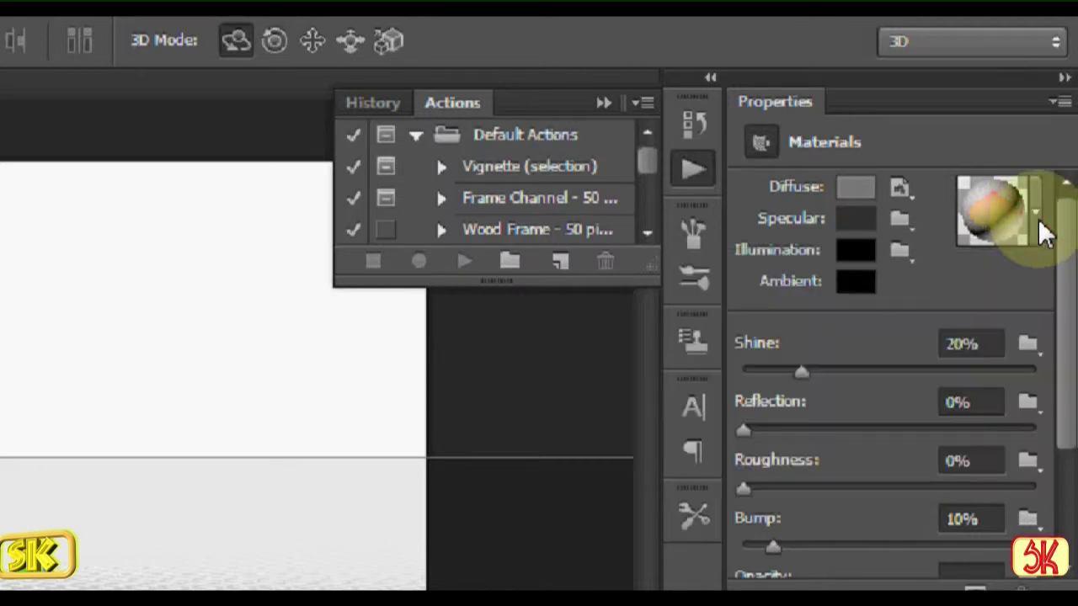
click(1041, 226)
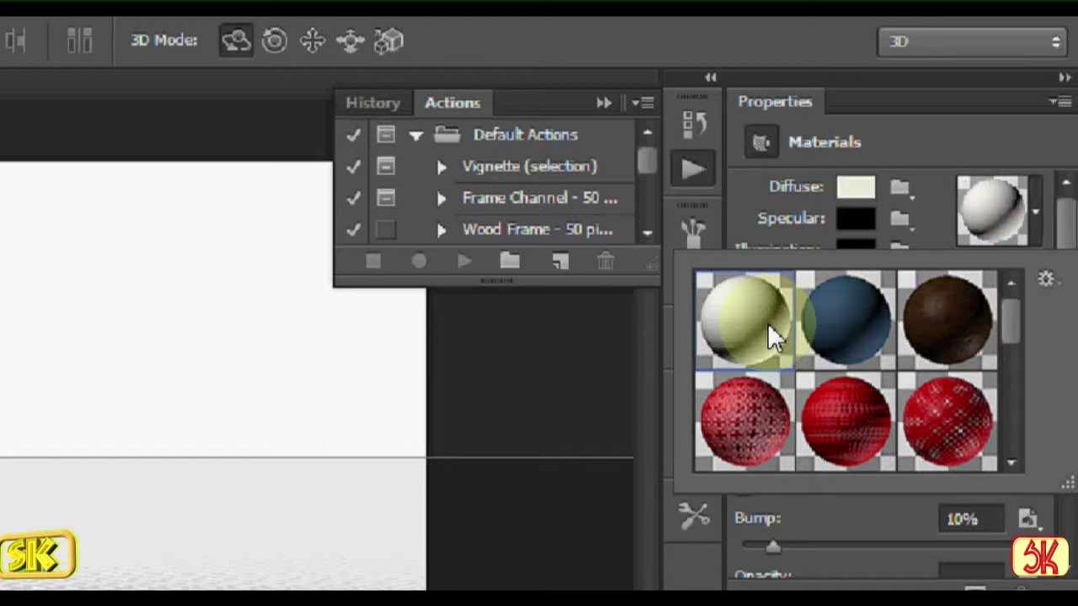
click(767, 322)
Set the specular color of the selected side and back materials to a light gray
click(1034, 205)
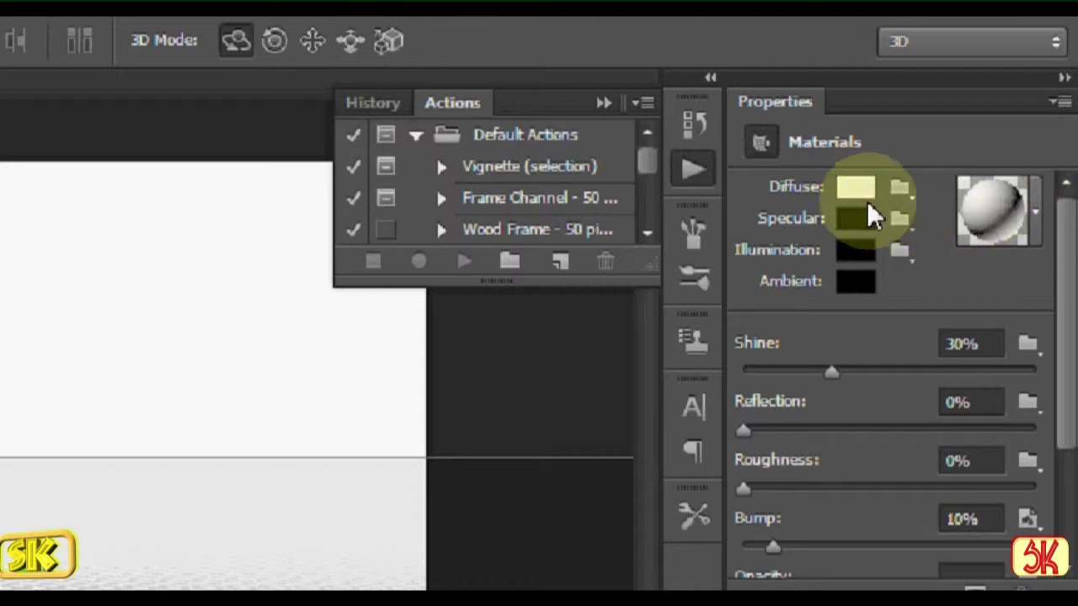
click(856, 221)
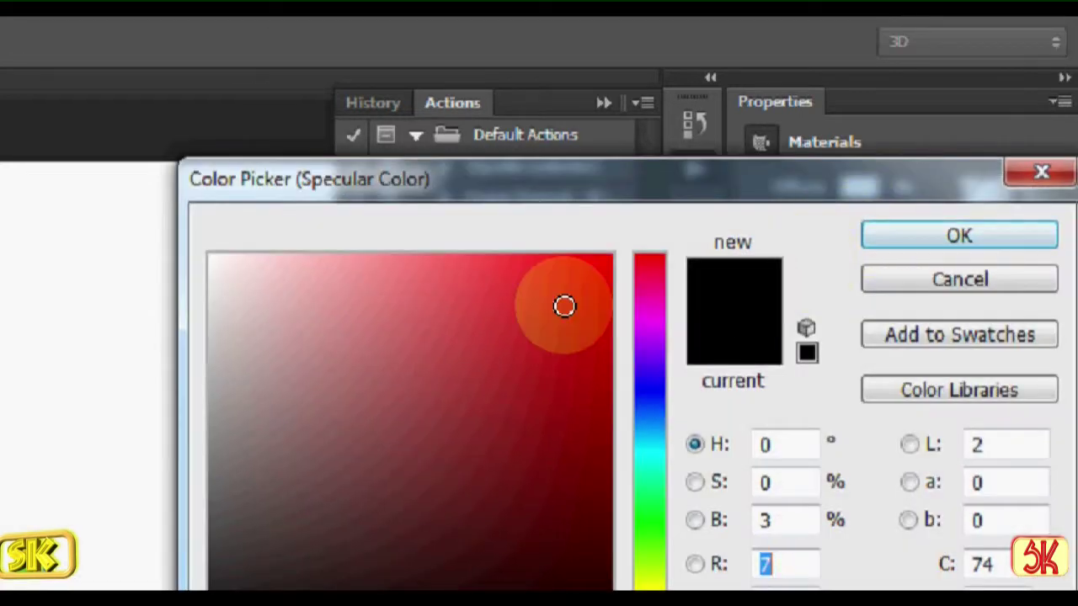
click(213, 338)
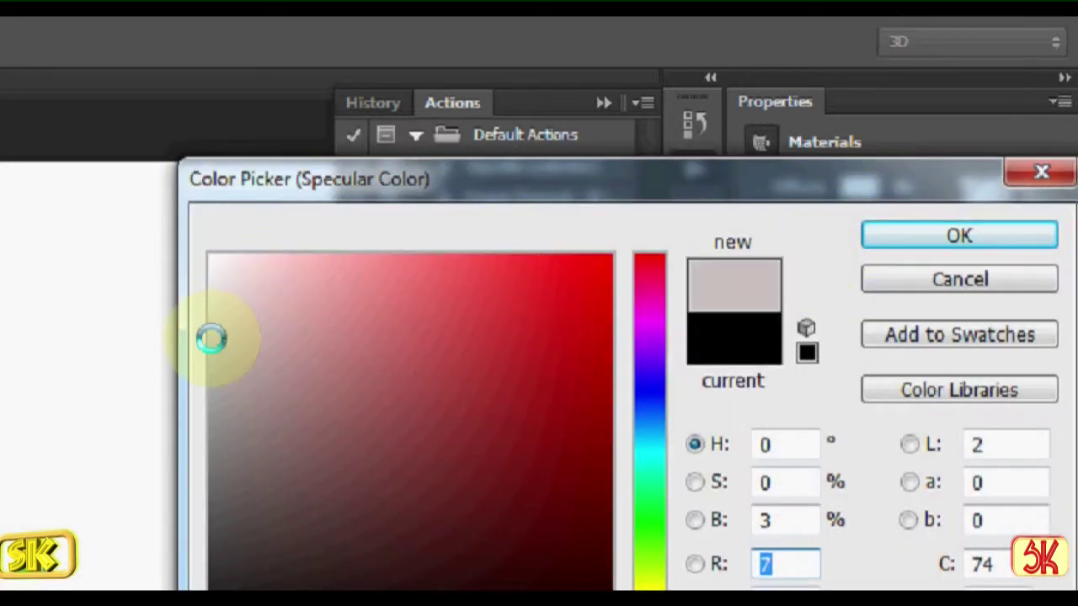
click(218, 328)
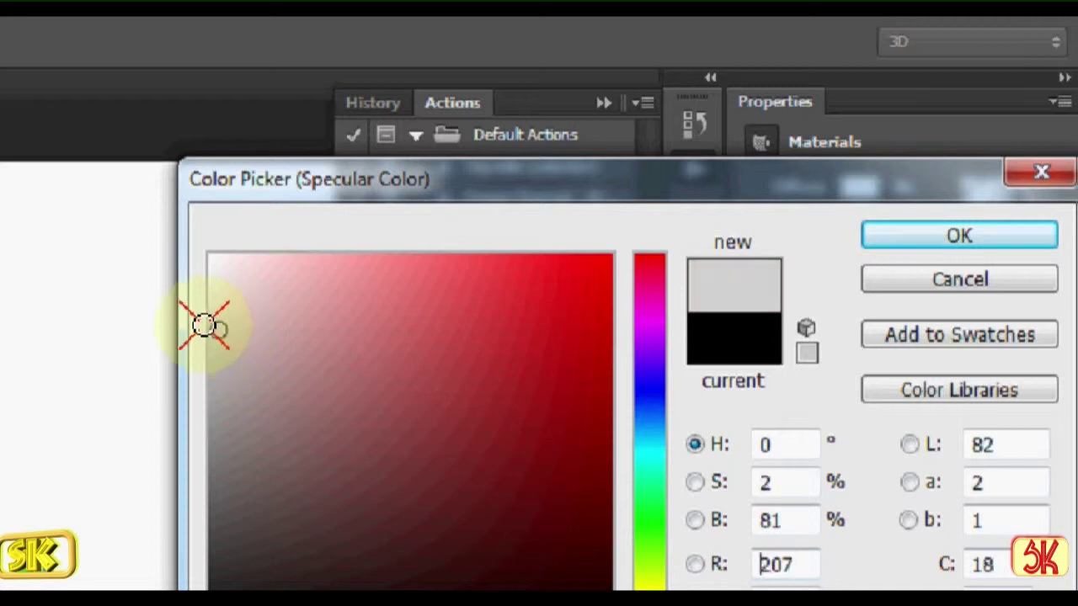
click(930, 238)
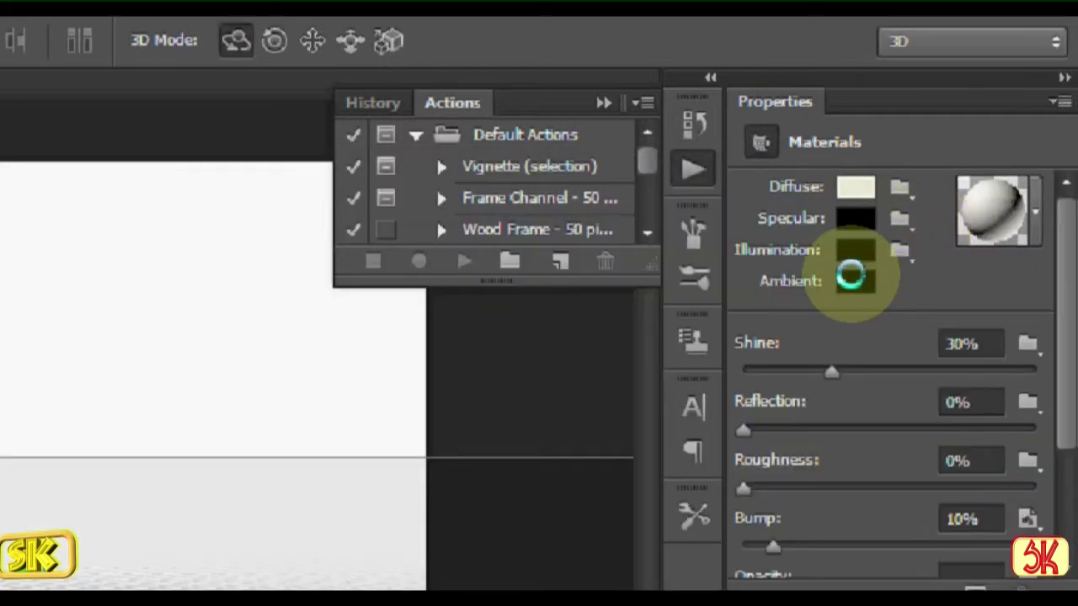
Set the illumination color of the selected materials to a neutral medium gray with 48% brightness, and deselect the materials
click(856, 250)
click(216, 463)
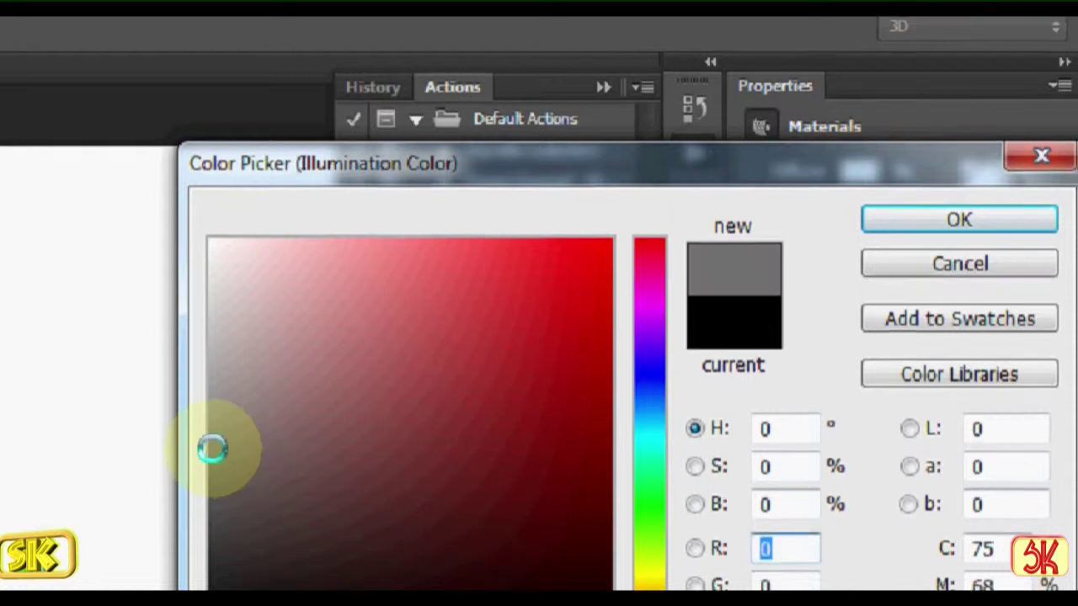
click(203, 437)
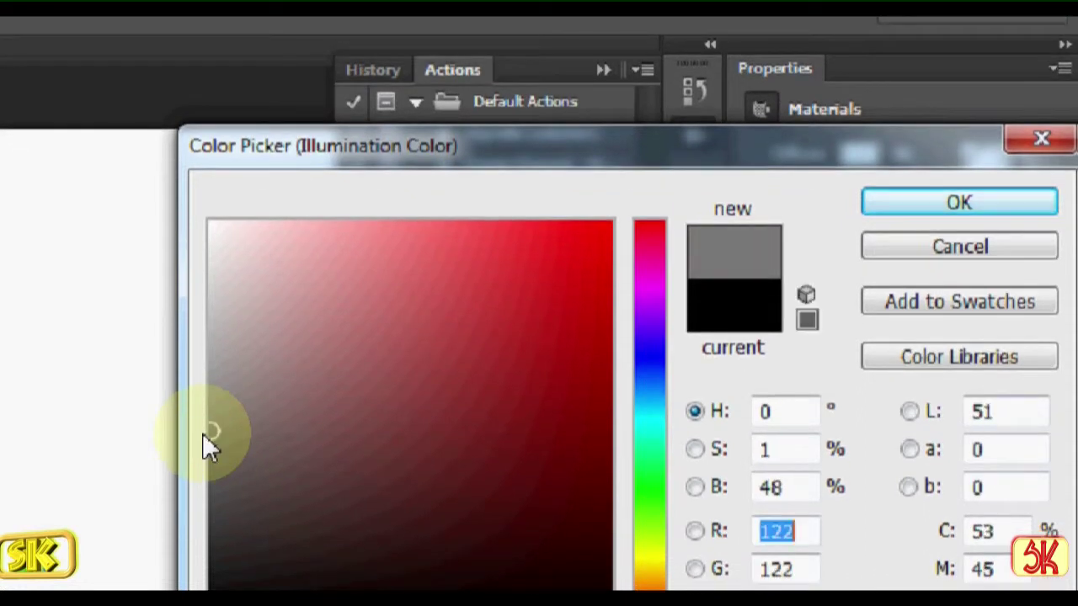
click(921, 211)
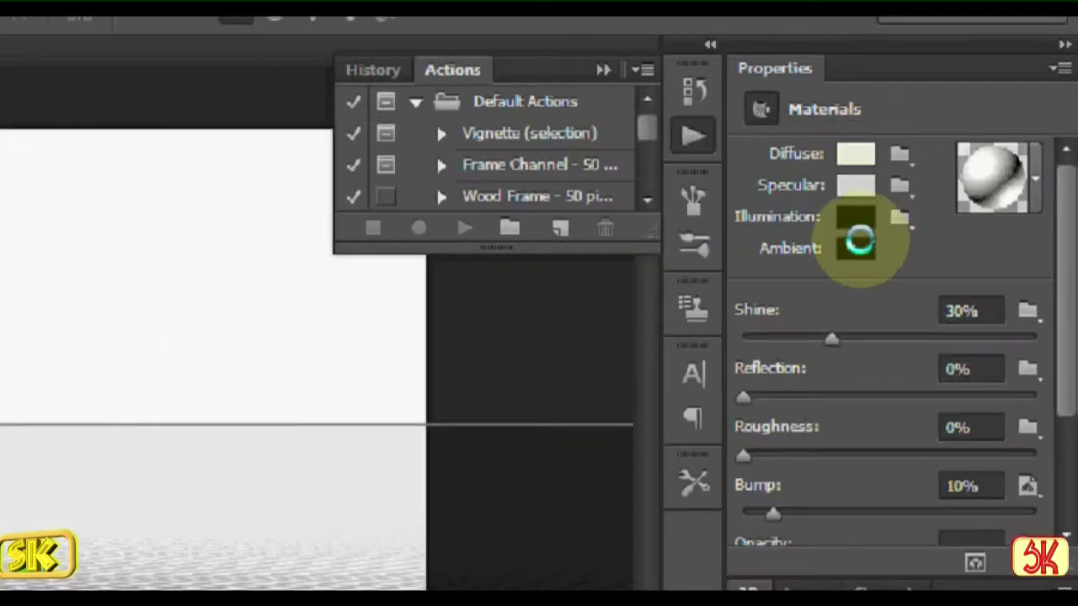
click(413, 361)
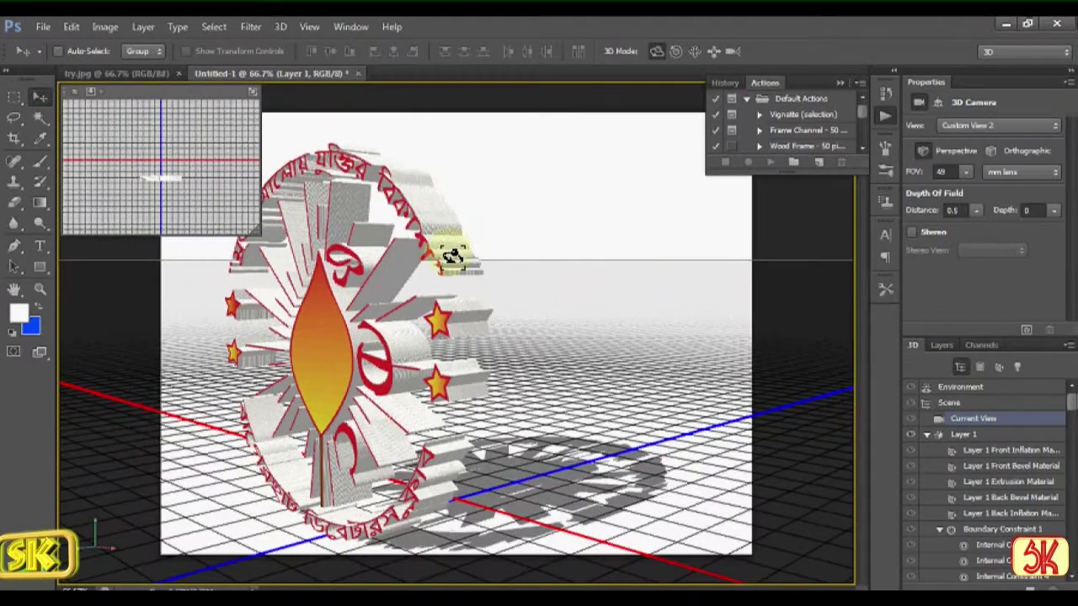
Set the materials from Front Bevel through Back Inflation to 37% opacity and 31% reflection, and deselect them
drag(577, 318, 671, 281)
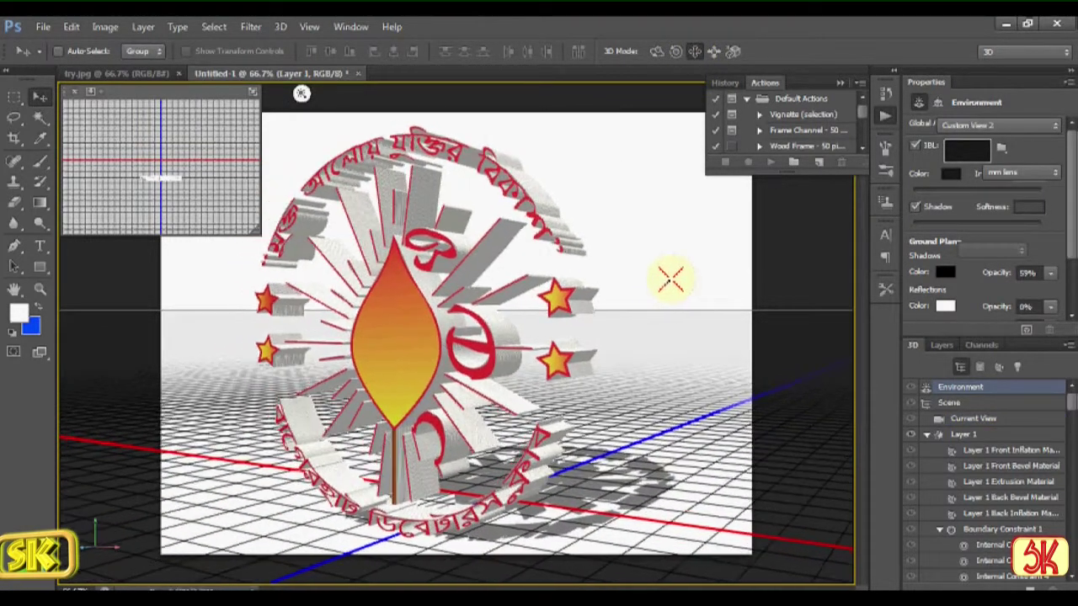
click(1021, 420)
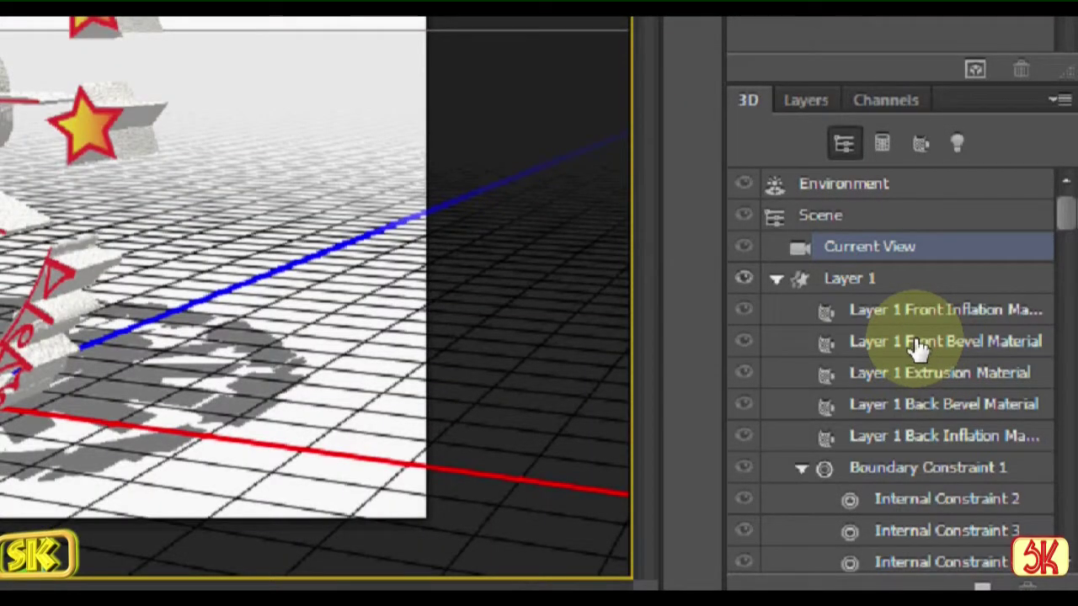
click(920, 351)
shift+click(921, 438)
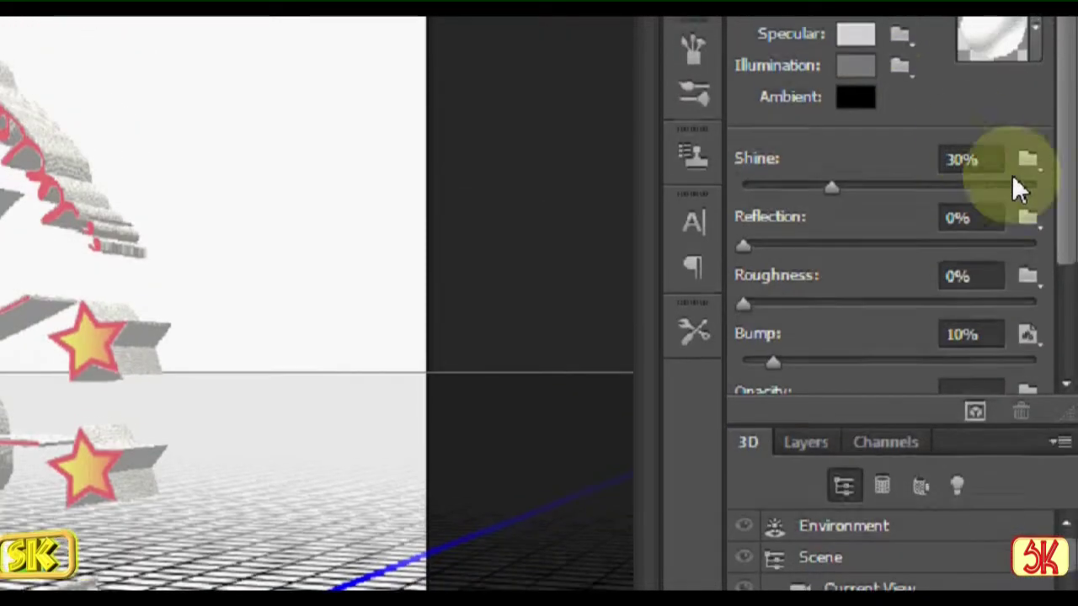
drag(1061, 150, 1068, 354)
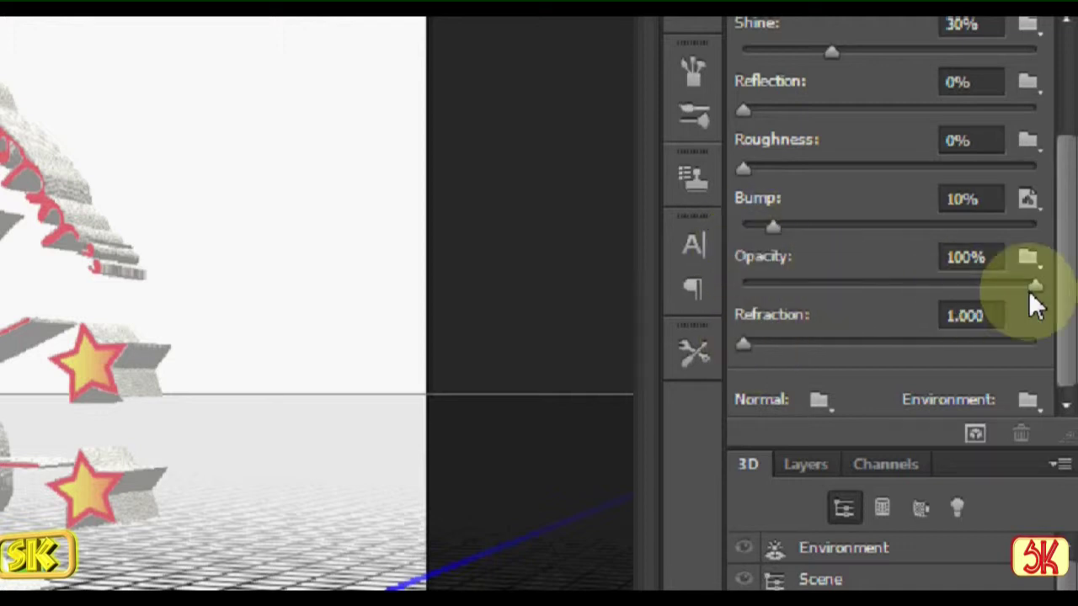
drag(978, 284, 876, 284)
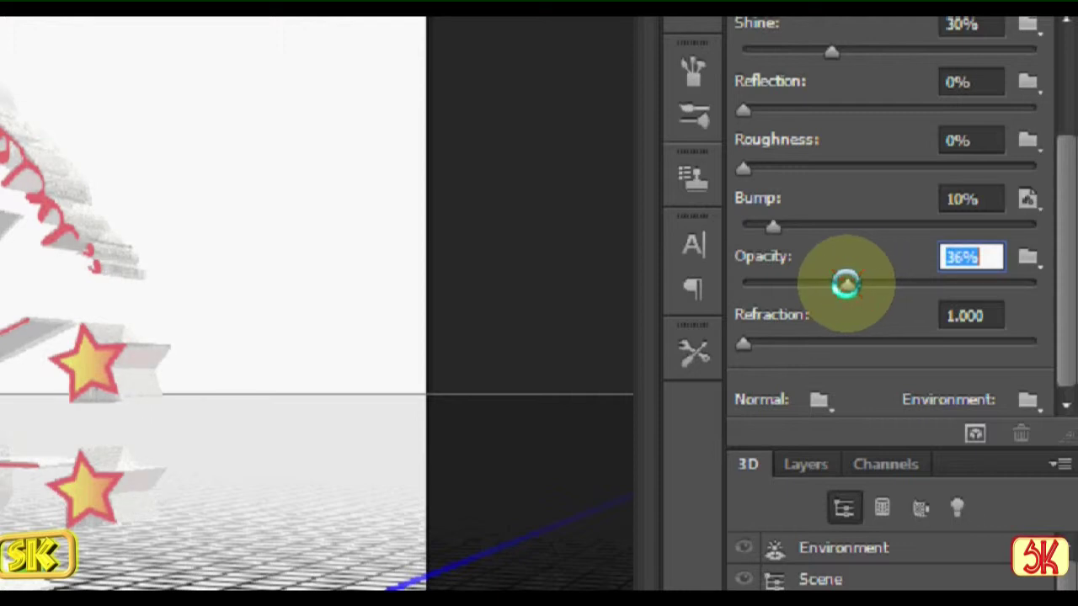
drag(743, 110, 790, 115)
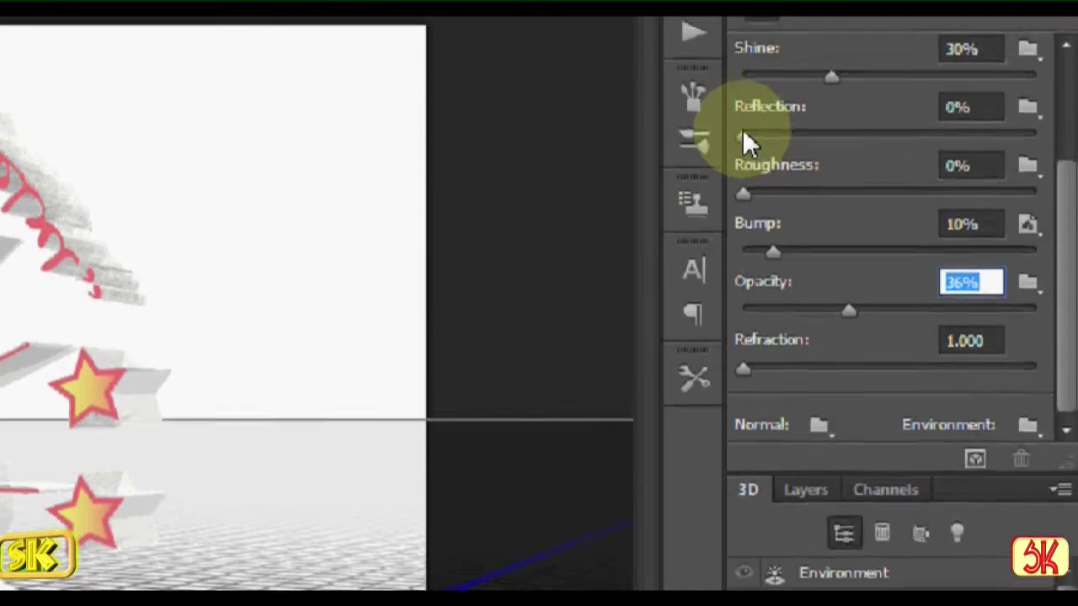
drag(790, 168, 801, 169)
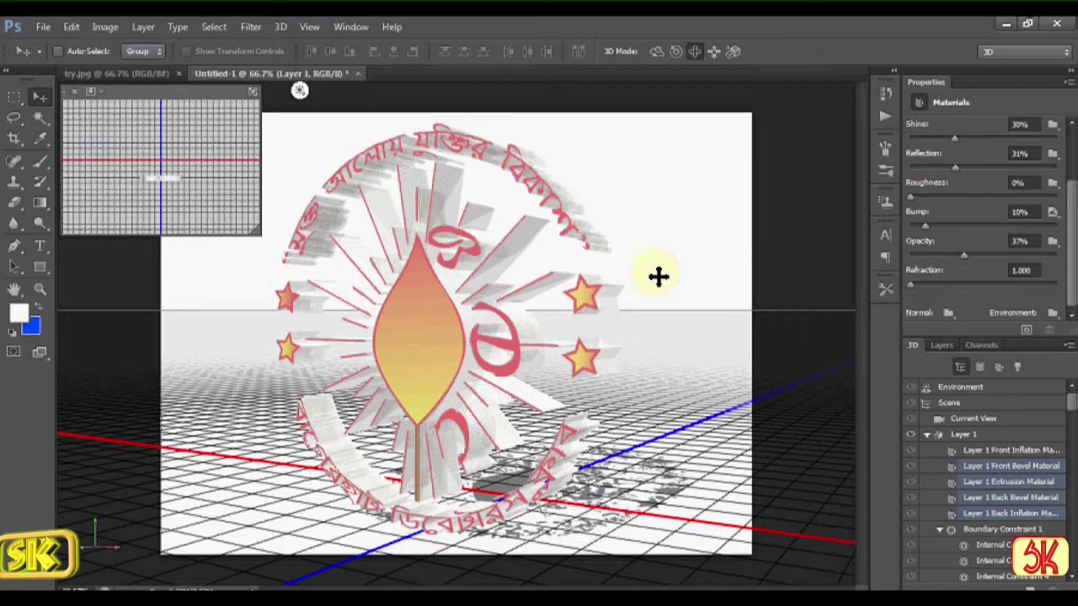
click(168, 473)
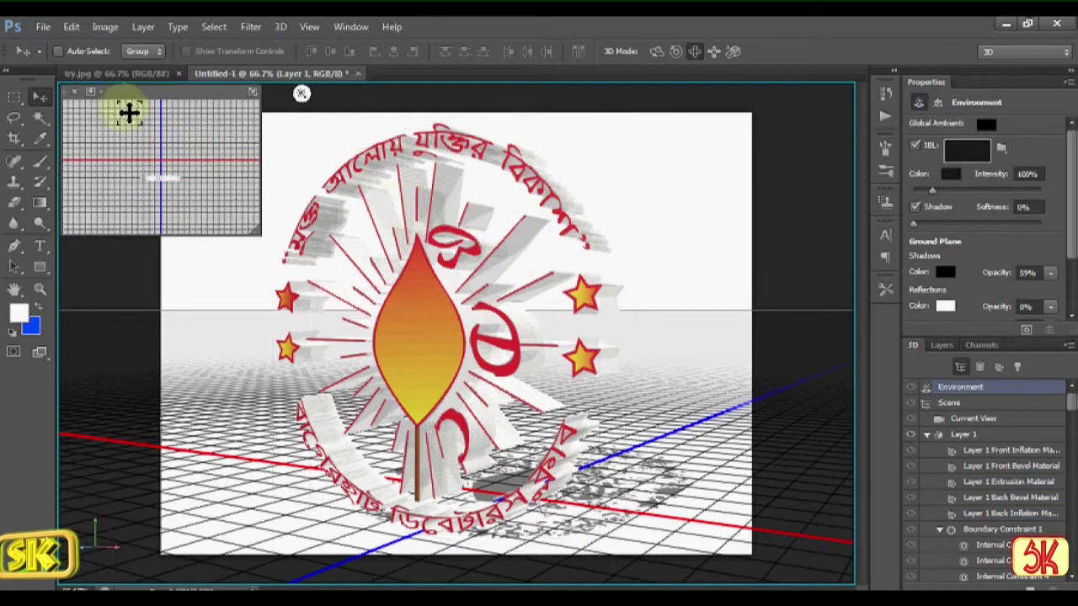
Open the lake photo 236093 from the Background folder
key(alt+F9)
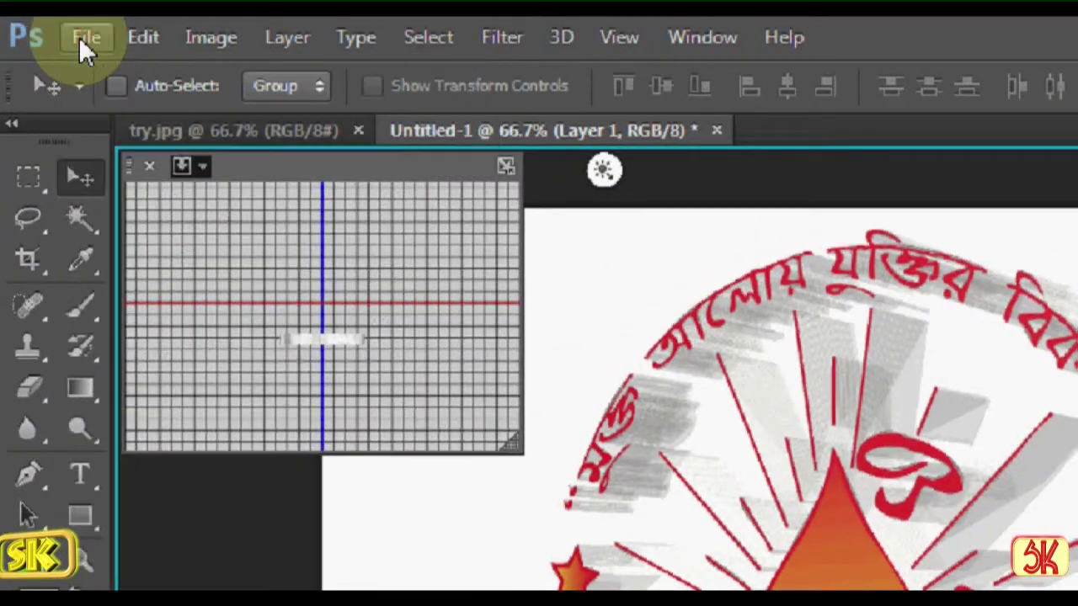
click(82, 42)
click(93, 97)
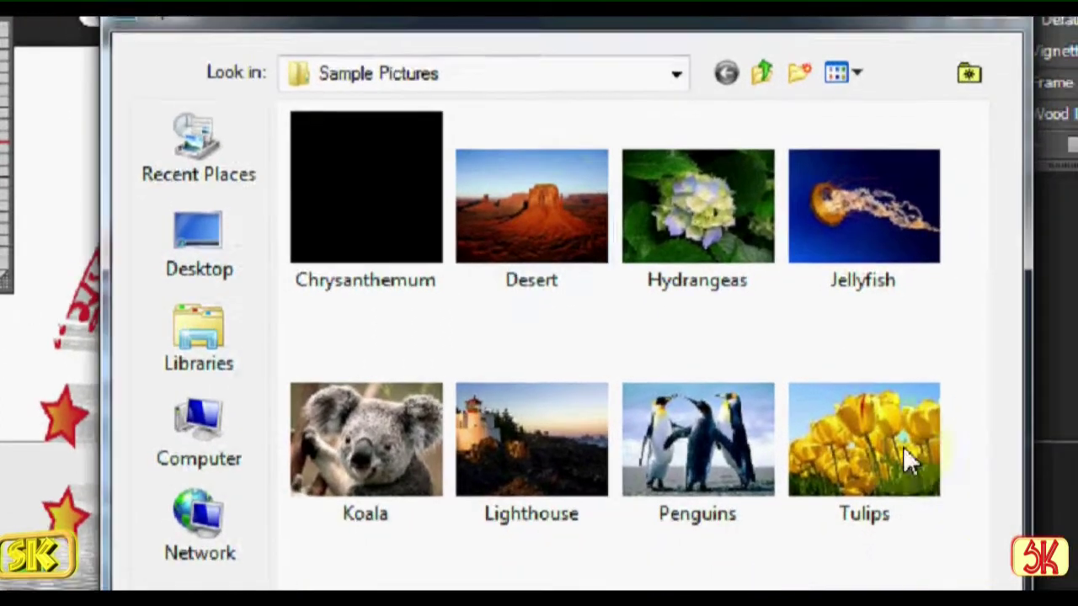
drag(922, 187, 923, 211)
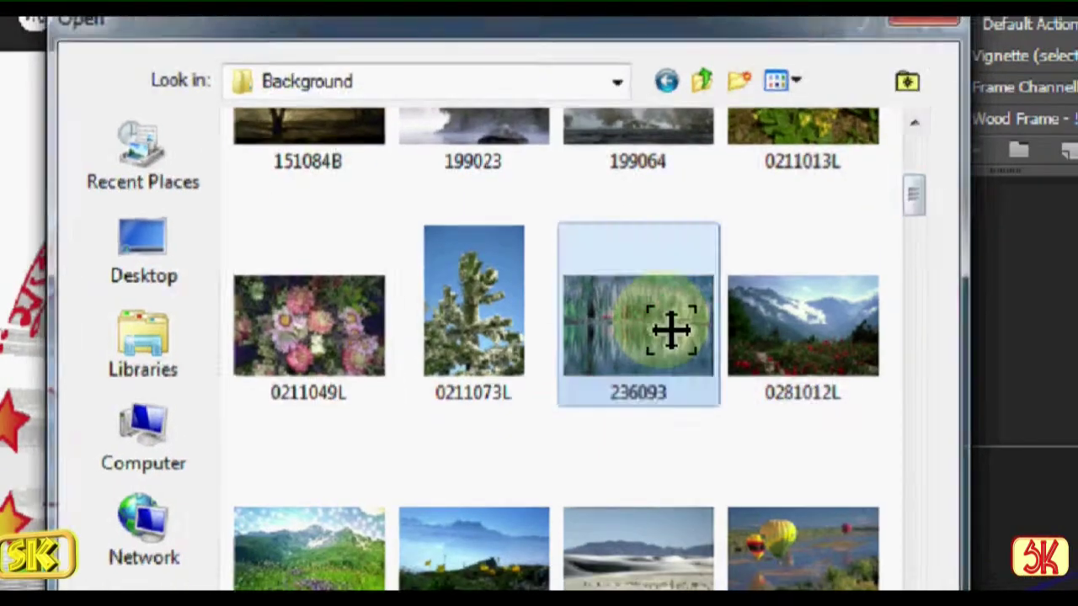
double_click(668, 330)
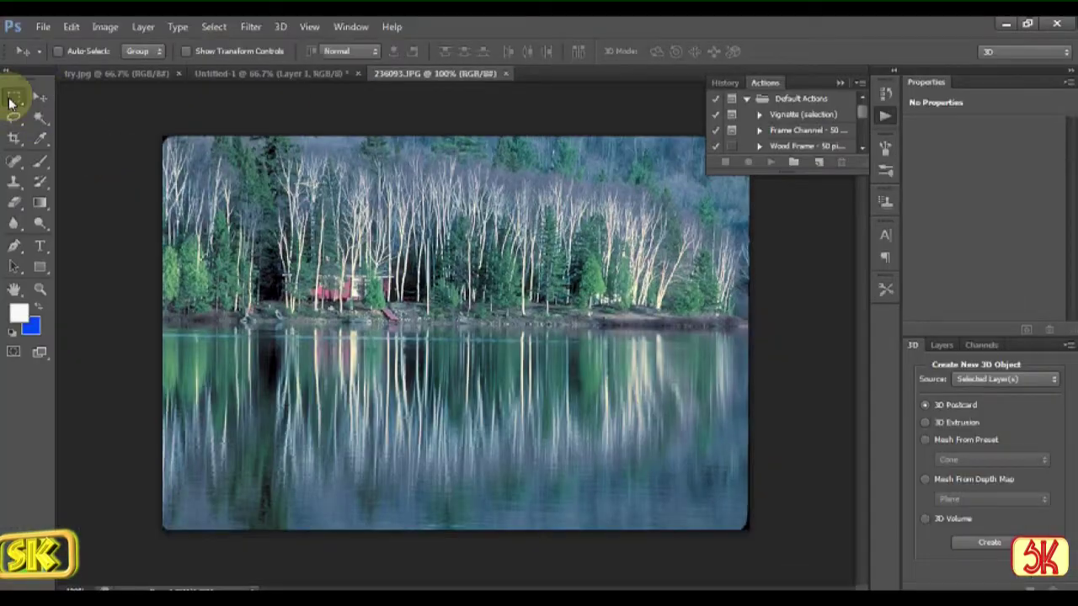
Select the whole lake photo, copy it, and paste it into the Untitled-1 logo document
click(12, 100)
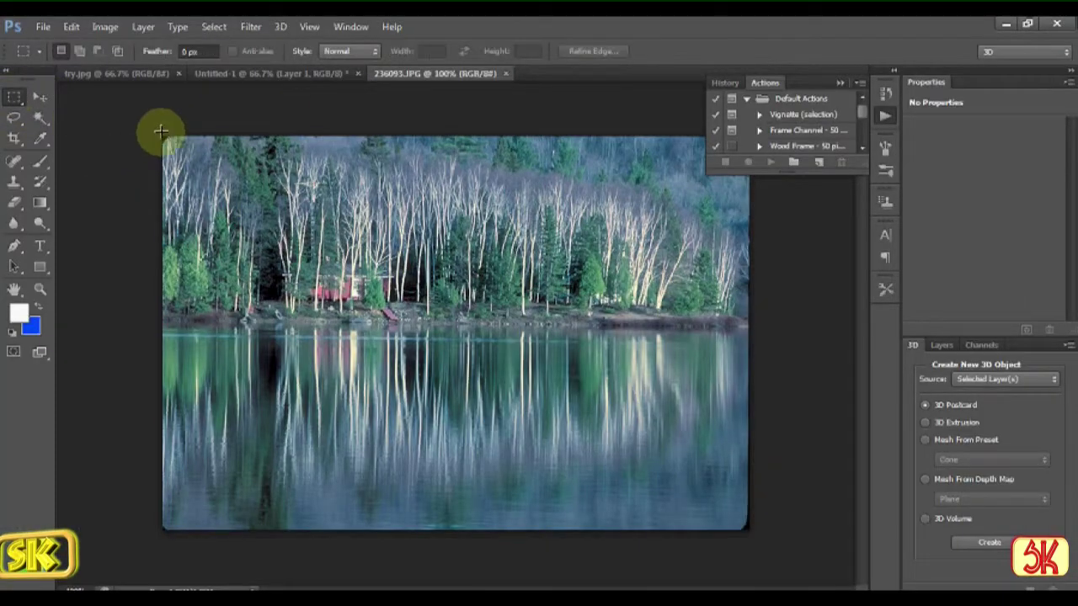
drag(238, 221, 777, 544)
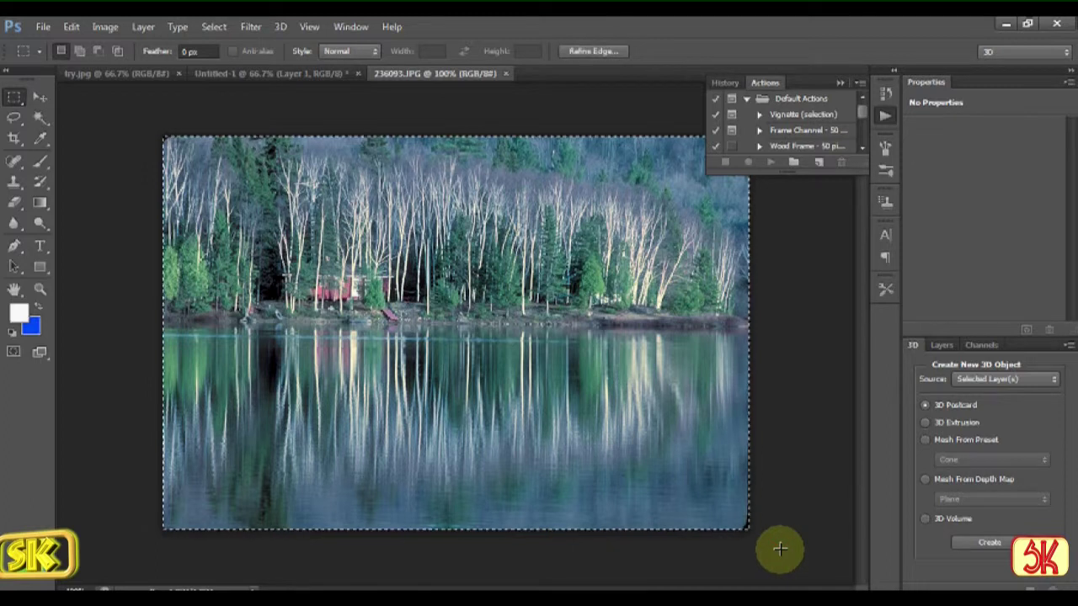
key(ctrl+c)
click(320, 73)
key(ctrl+v)
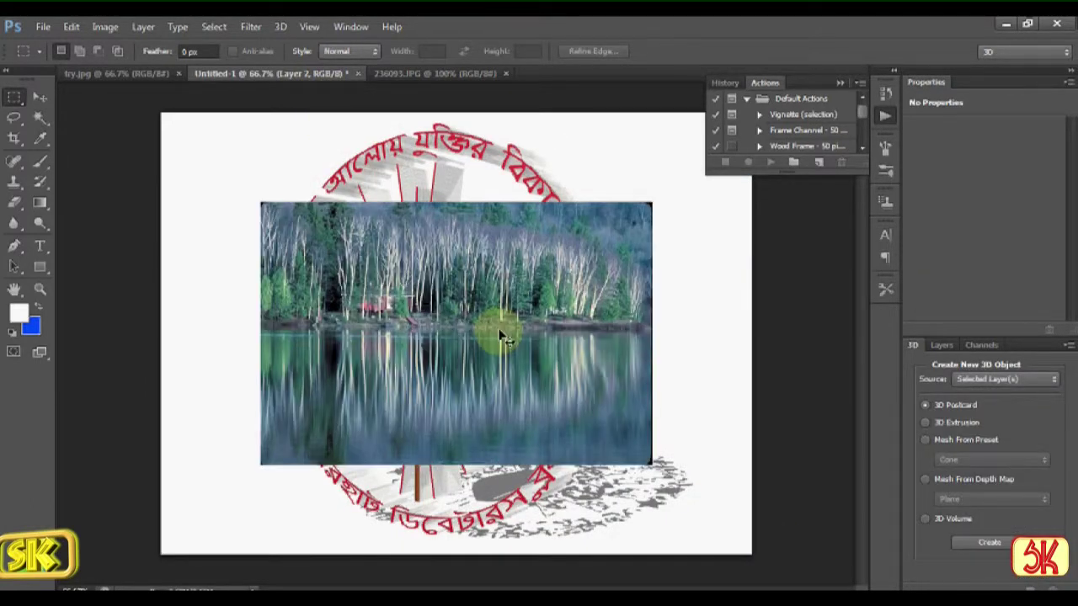
Scale the pasted lake photo about its center to about 151.7% so it spans the full canvas width
key(ctrl+t)
drag(653, 466, 745, 540)
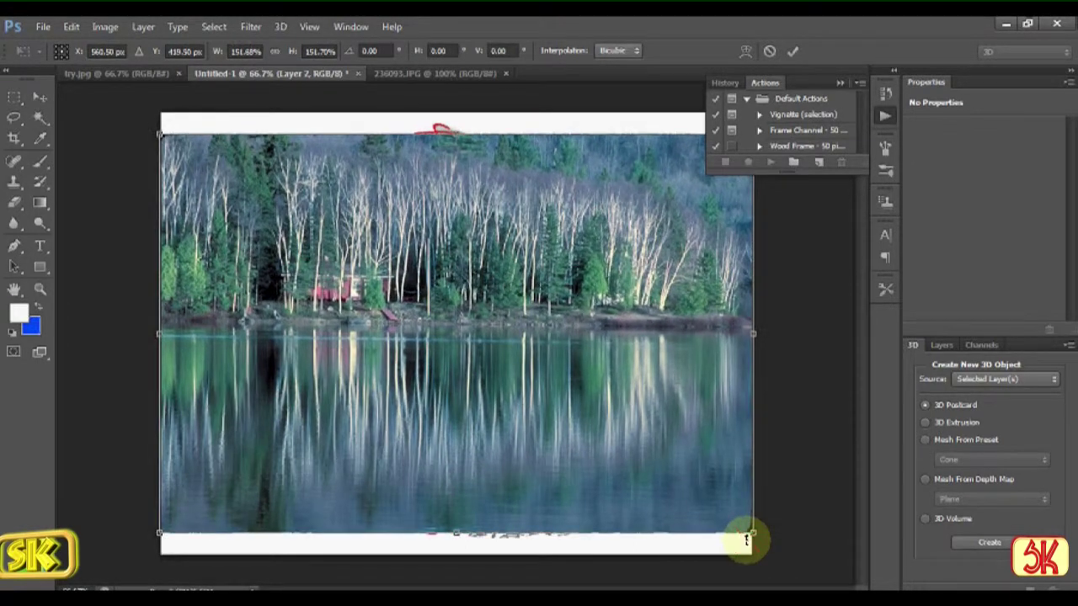
key(Return)
Adjust the lake photo layer with Brightness/Contrast, setting brightness to 11 and contrast to 85
click(113, 23)
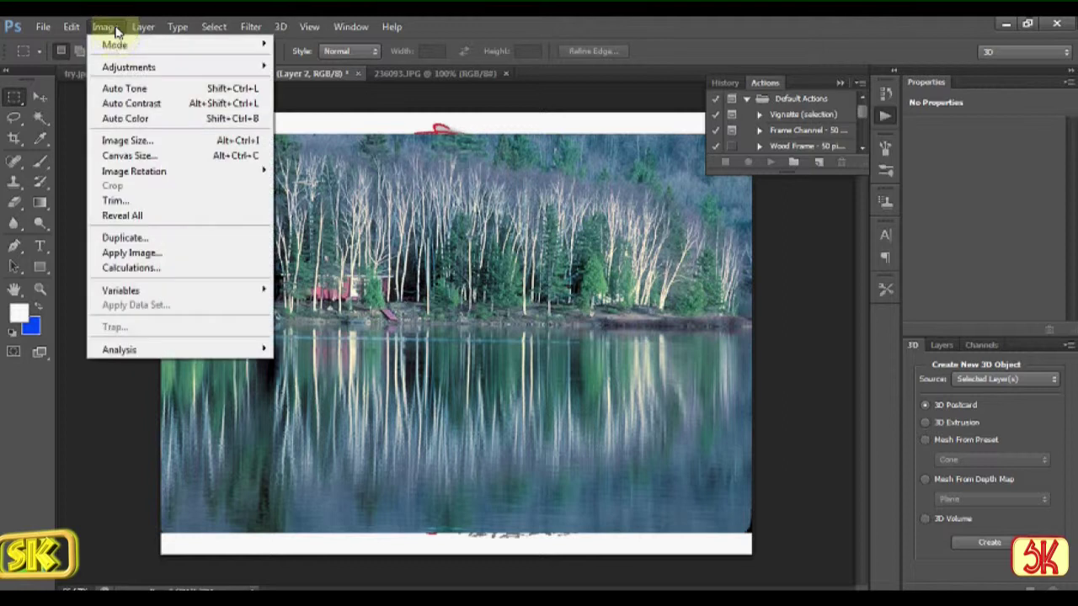
mouse_move(125, 67)
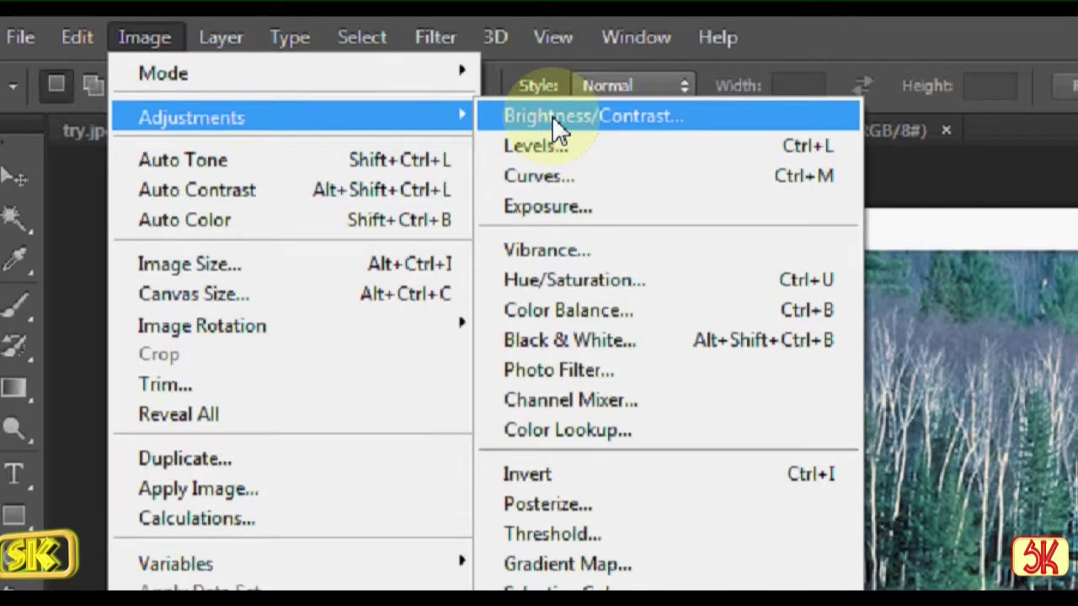
click(305, 72)
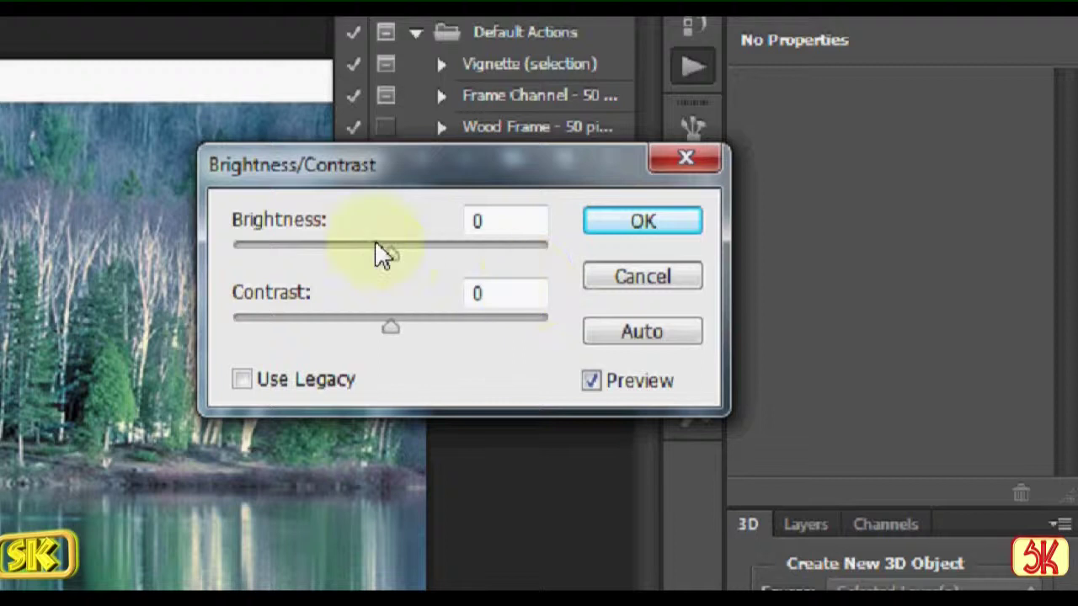
drag(380, 254, 402, 252)
drag(392, 331, 494, 334)
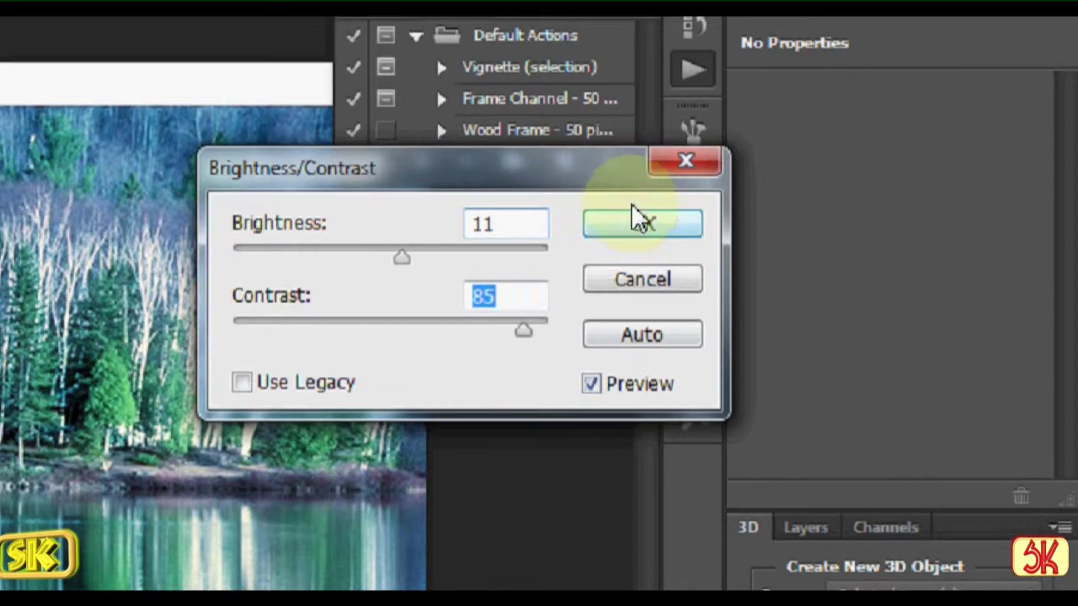
click(633, 216)
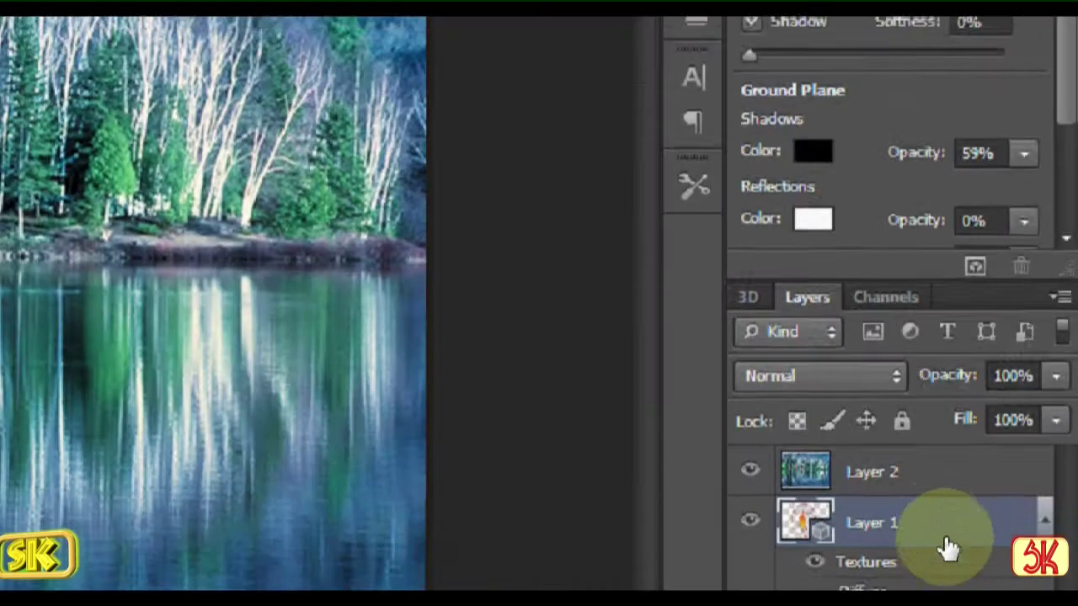
Move the 3D logo layer above the lake photo layer and slide the 3D view back to make the logo smaller
drag(946, 548, 941, 411)
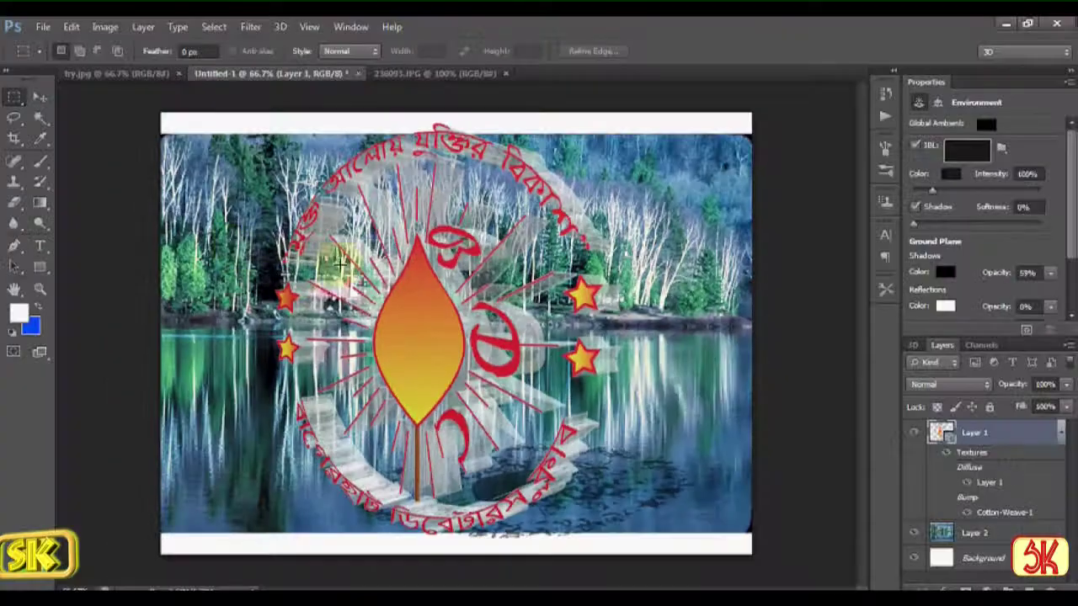
key(v)
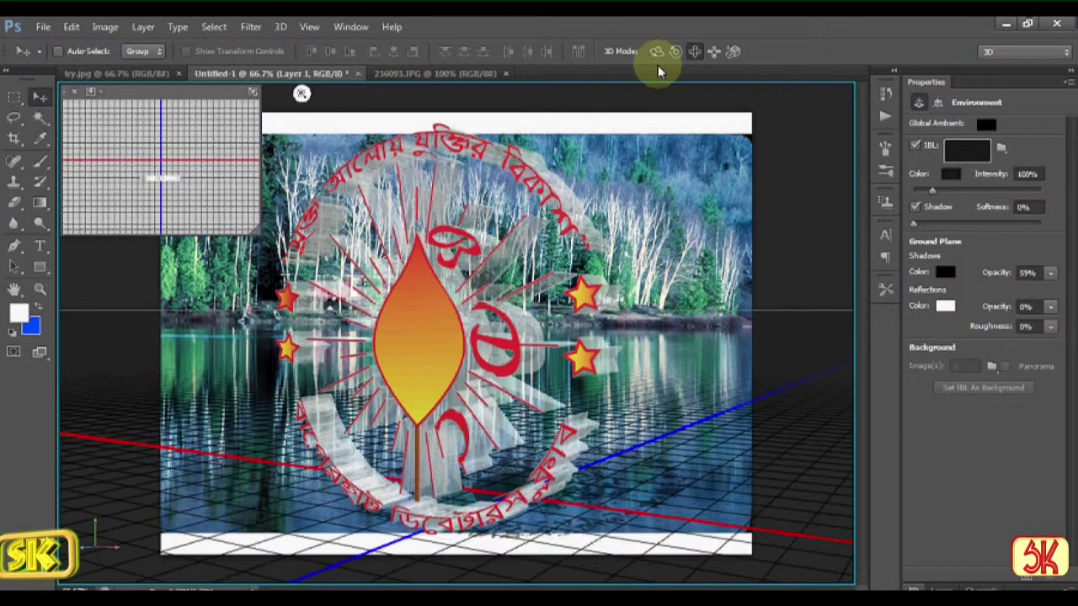
key(alt+F9)
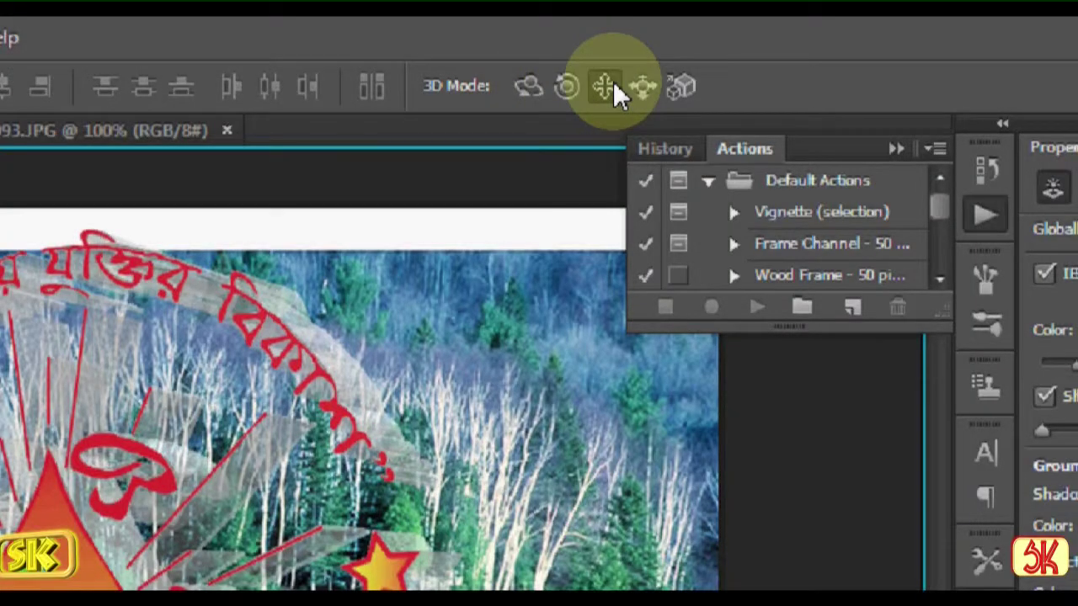
click(642, 87)
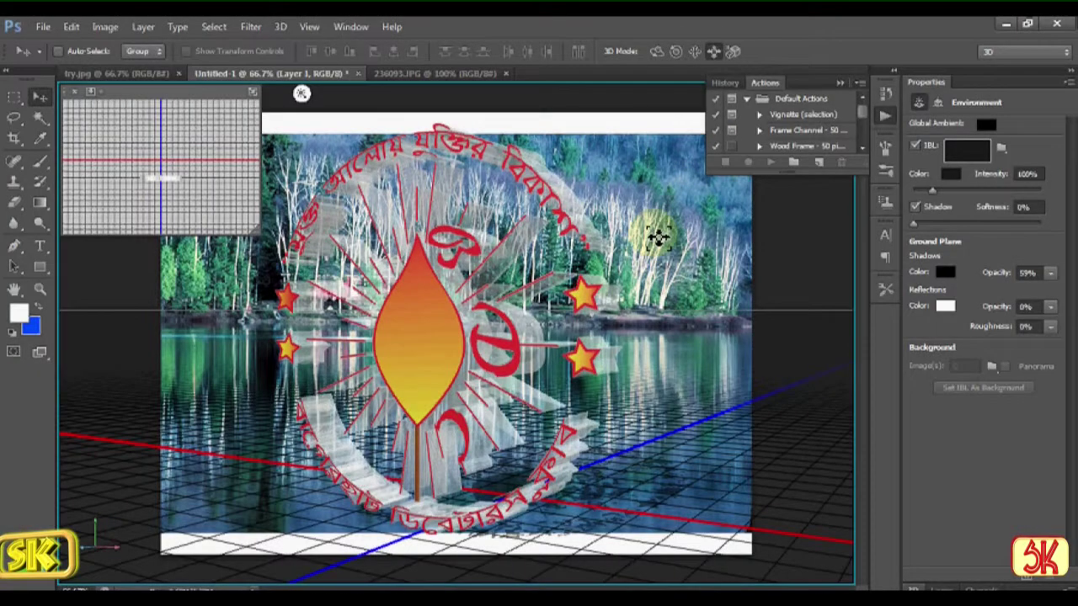
drag(655, 239, 649, 222)
drag(658, 223, 689, 134)
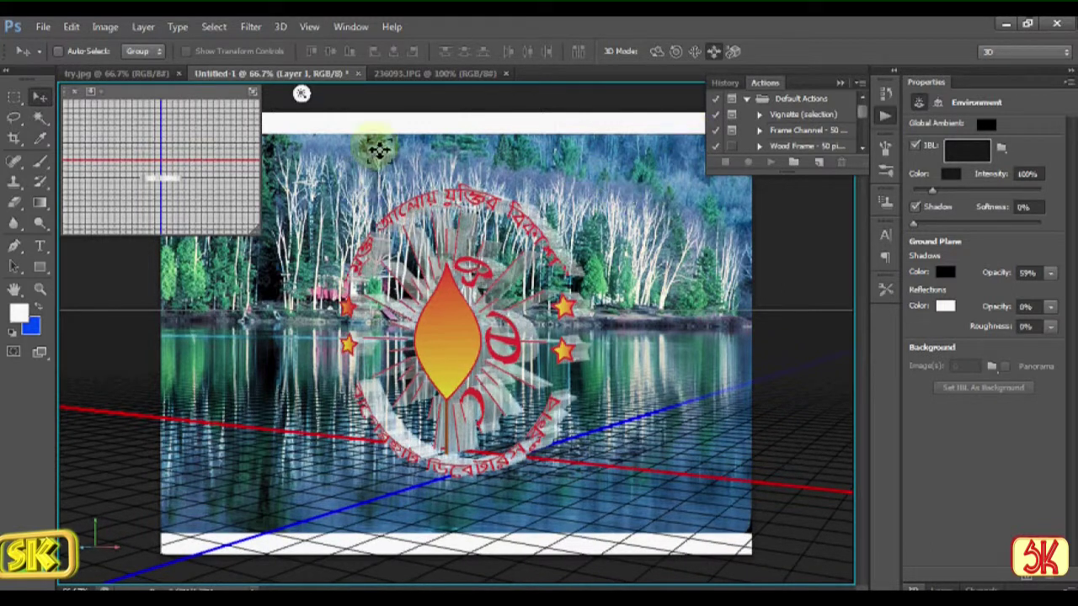
Select the area covered by the lake photo and crop the document to it, removing the white strips
click(16, 98)
drag(154, 143, 794, 524)
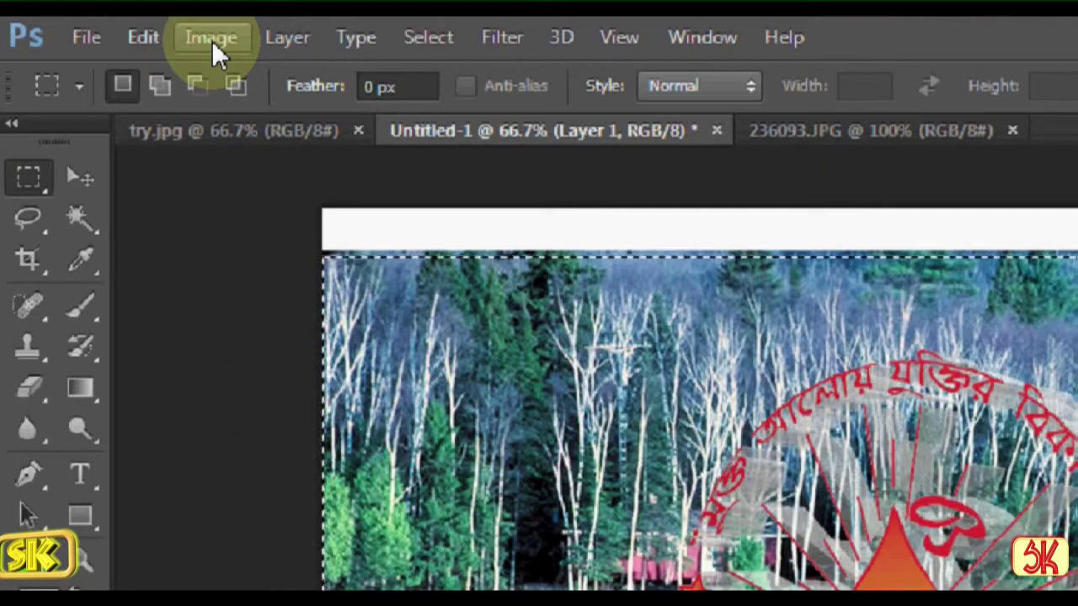
click(106, 29)
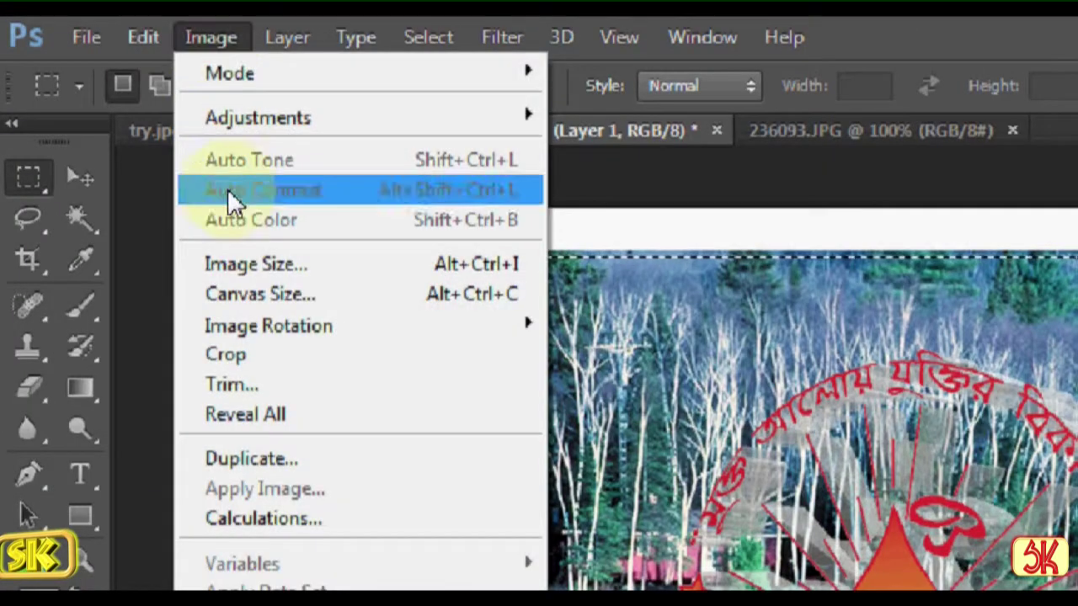
click(253, 355)
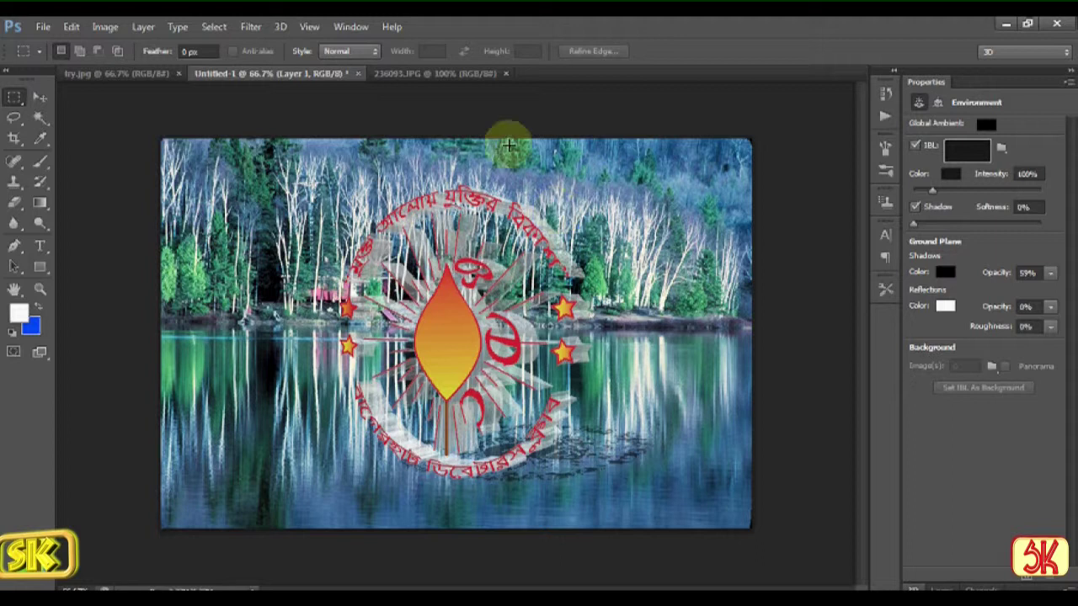
Orbit the 3D view slightly around the logo and slide it farther back to shrink the logo over the lake
click(39, 97)
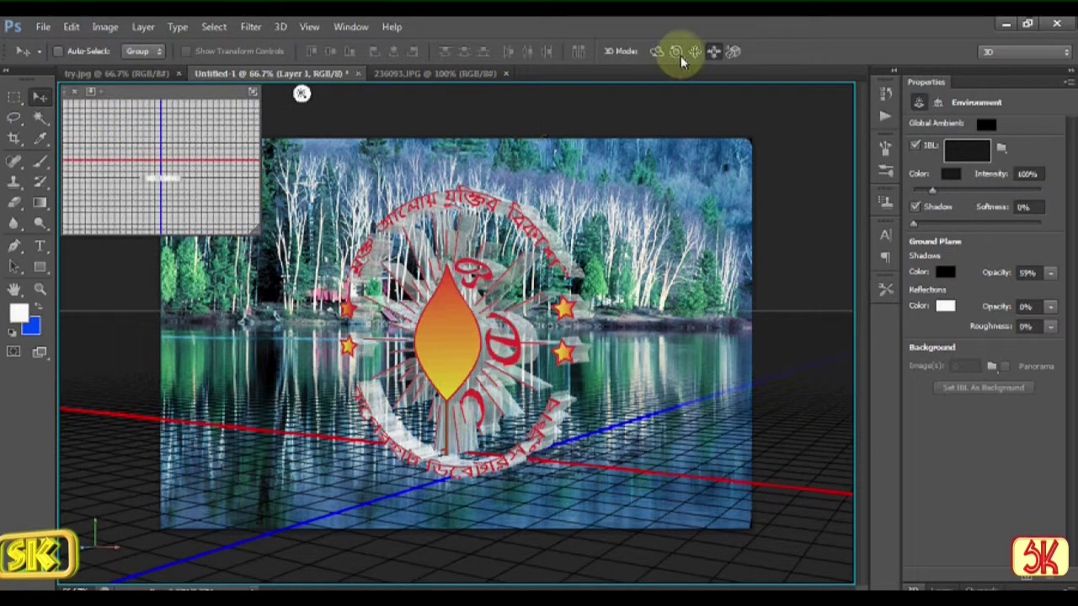
key(F9)
click(659, 53)
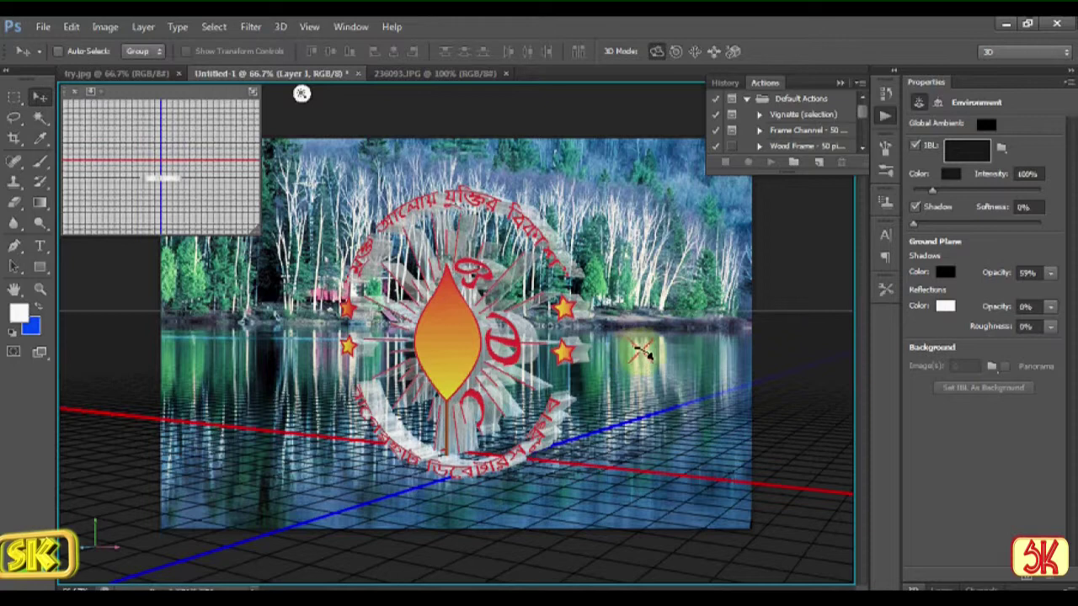
mouse_move(642, 349)
mouse_down()
mouse_move(647, 357)
mouse_move(620, 345)
mouse_move(625, 358)
mouse_up()
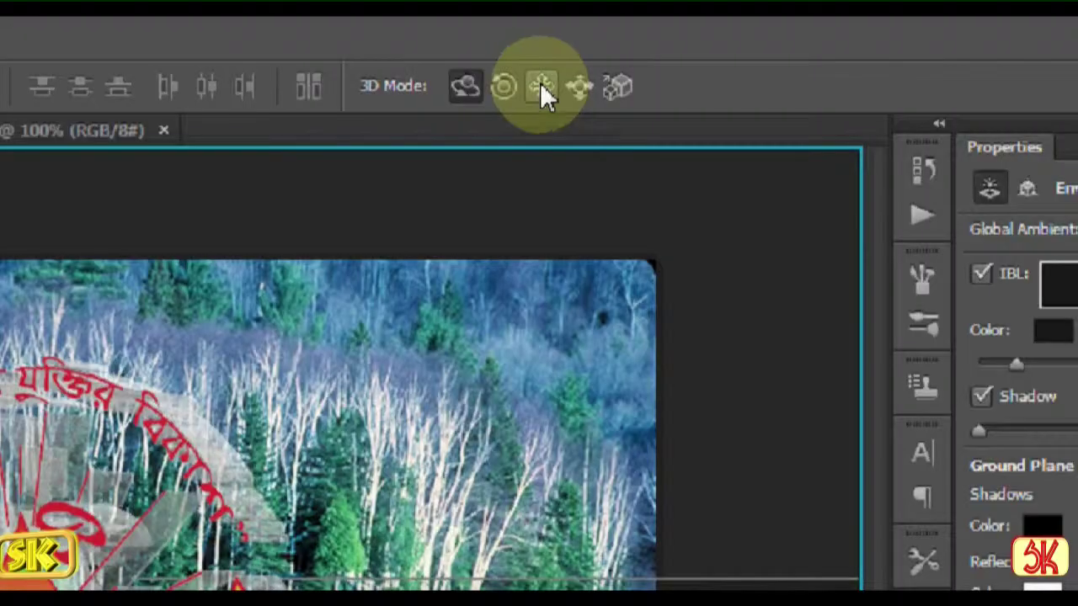
click(696, 52)
click(577, 85)
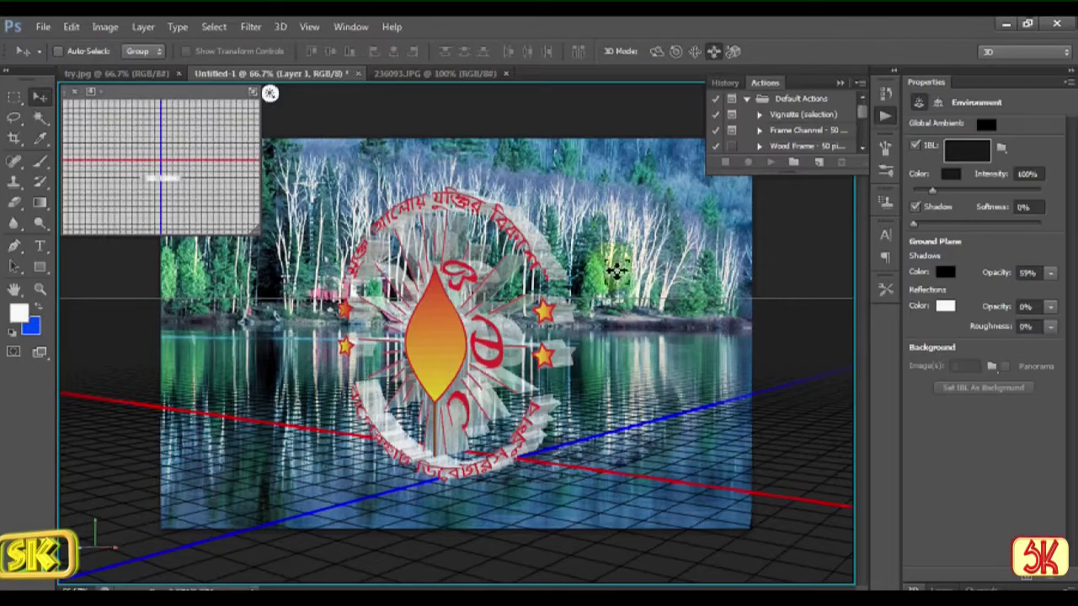
drag(619, 304, 633, 233)
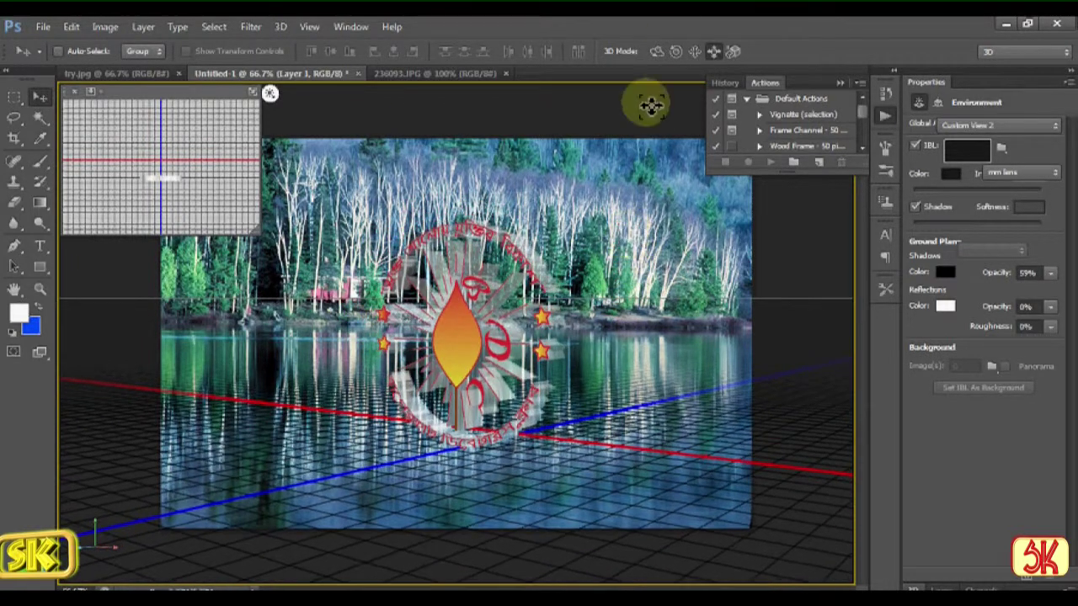
Tilt the 3D view to a slightly higher viewpoint and move the logo a little farther away
click(658, 51)
drag(632, 344, 632, 342)
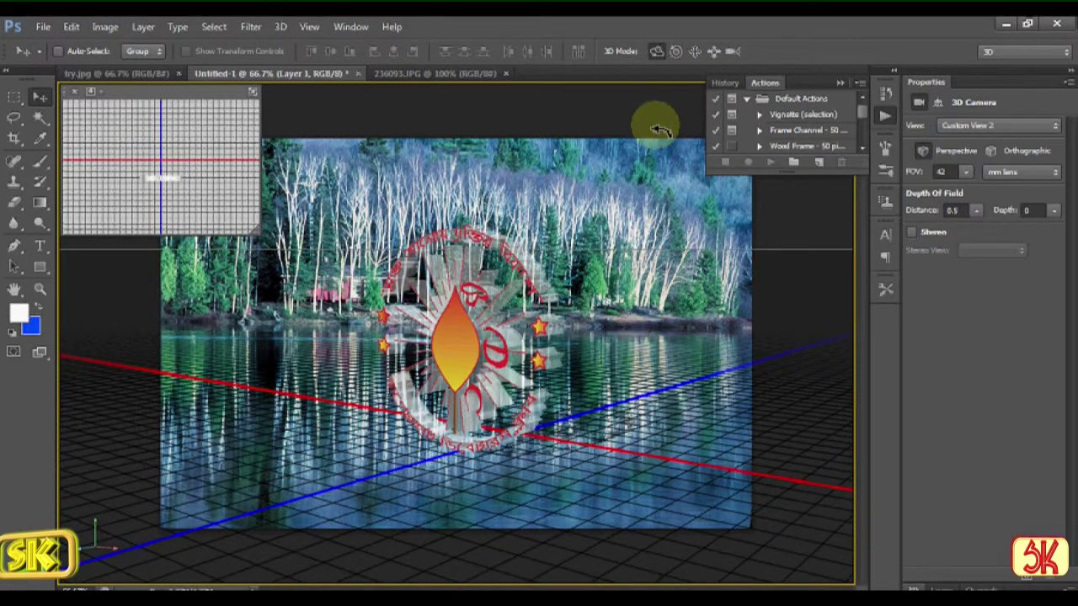
click(696, 52)
drag(649, 373, 649, 381)
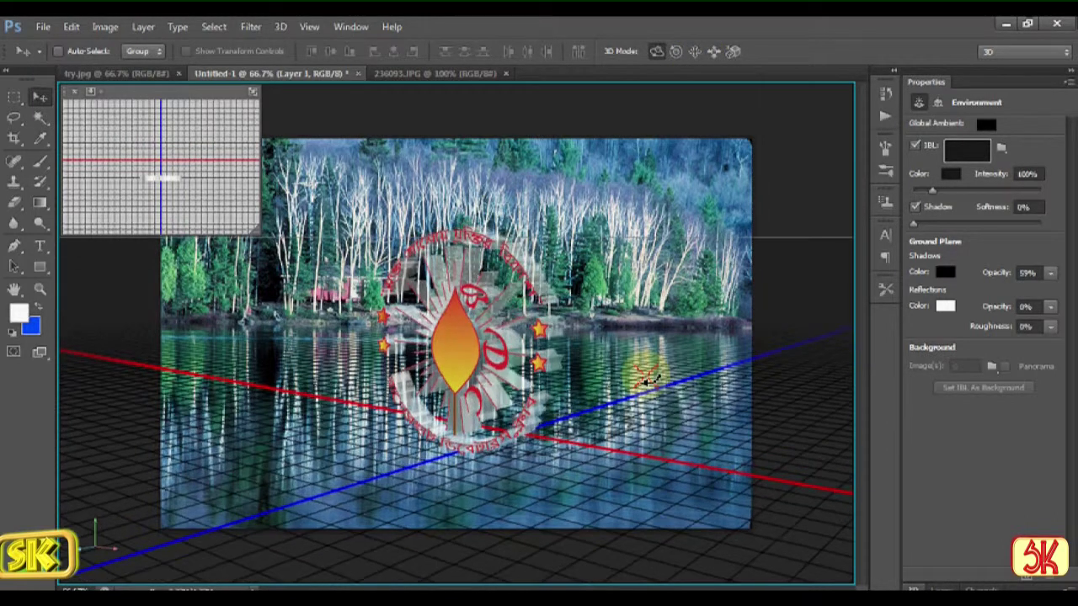
click(713, 51)
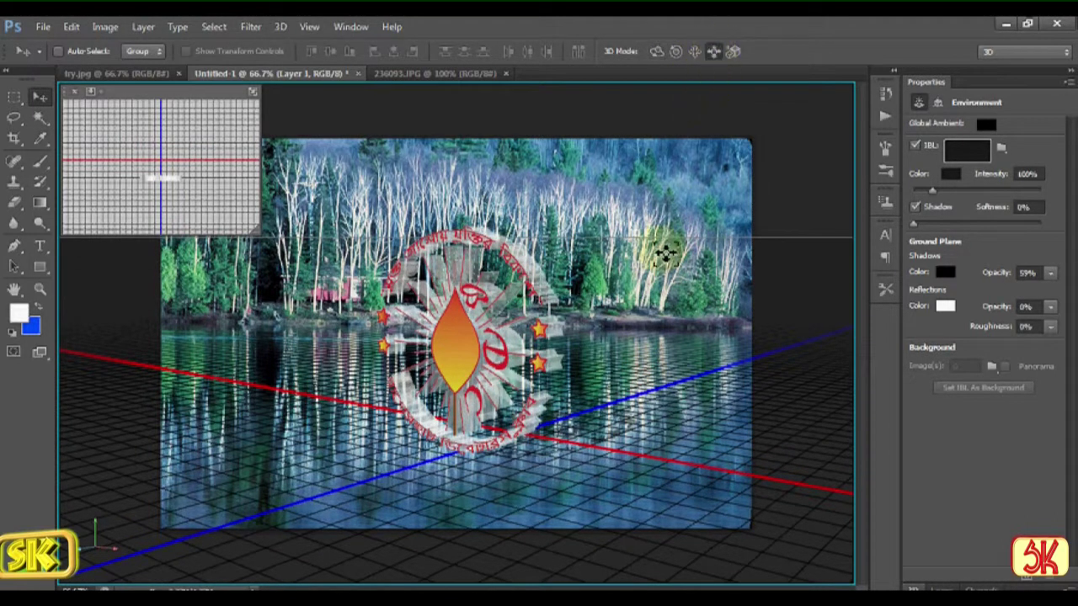
drag(647, 352, 645, 312)
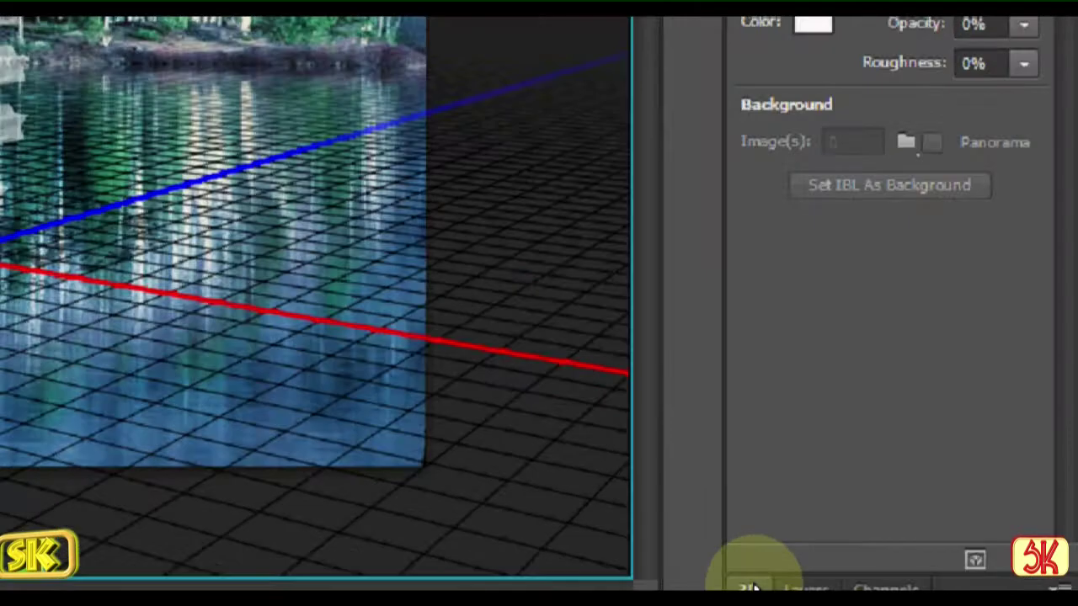
Set the ground plane reflections in the 3D environment to 64% opacity and 12% roughness
click(749, 587)
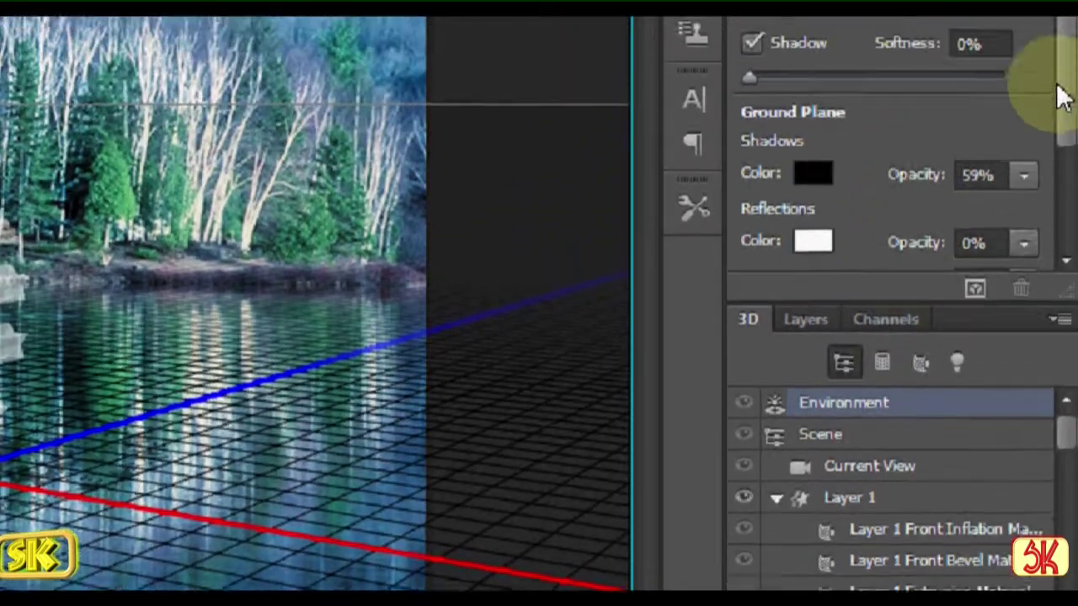
drag(1065, 127, 1067, 248)
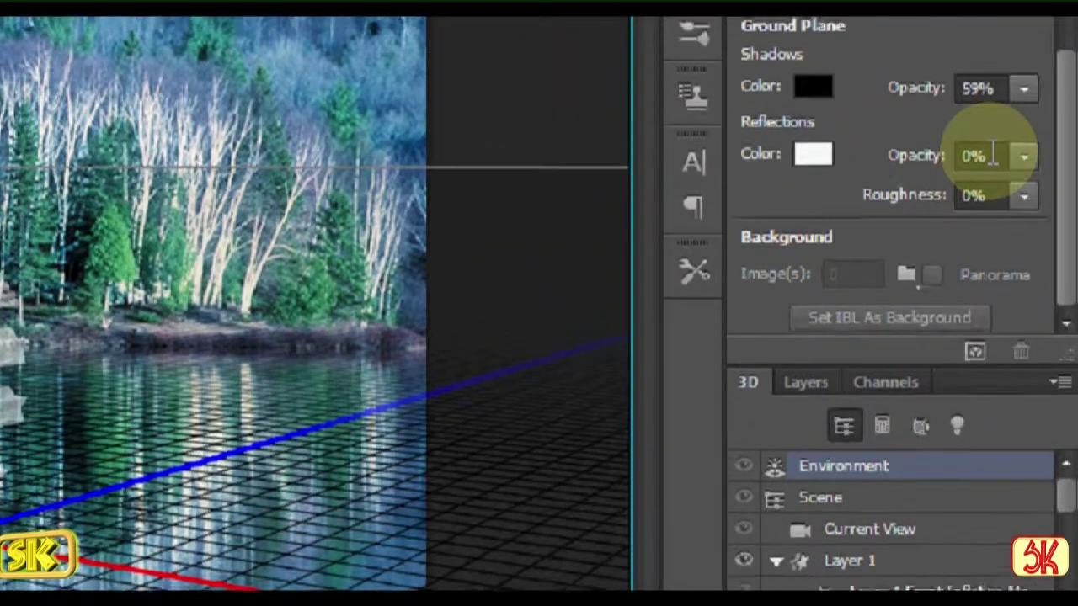
click(989, 140)
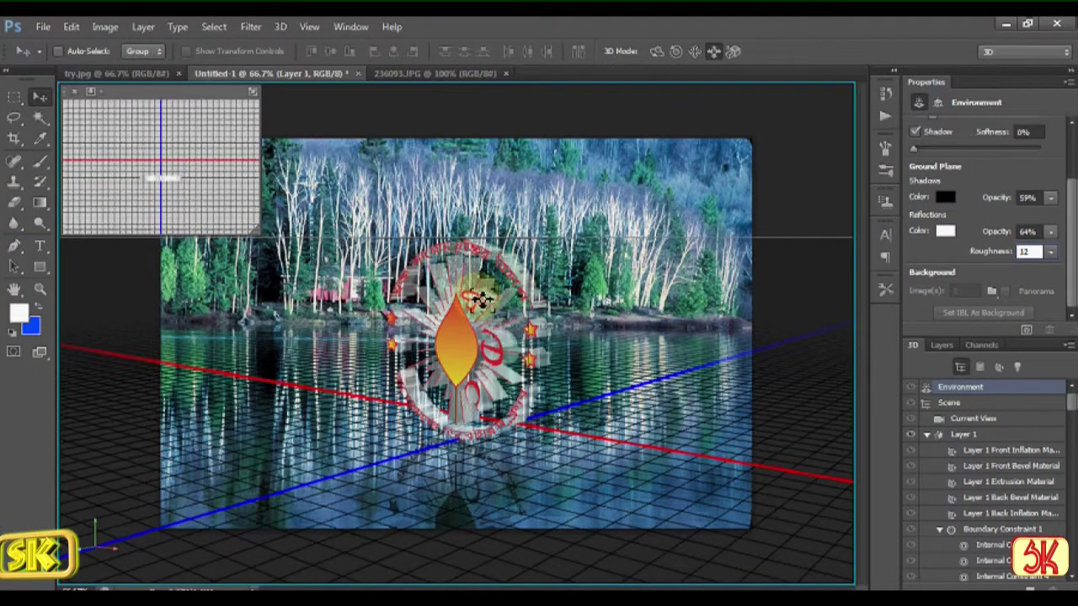
Select a rectangular area enclosing the 3D logo and its reflection in the water
click(15, 96)
drag(339, 197, 626, 535)
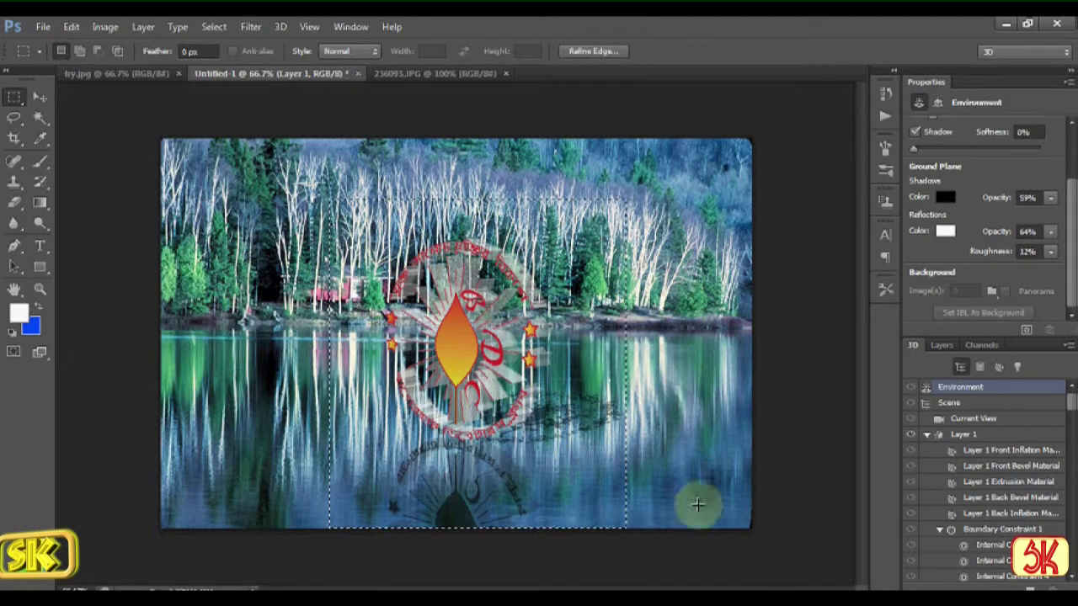